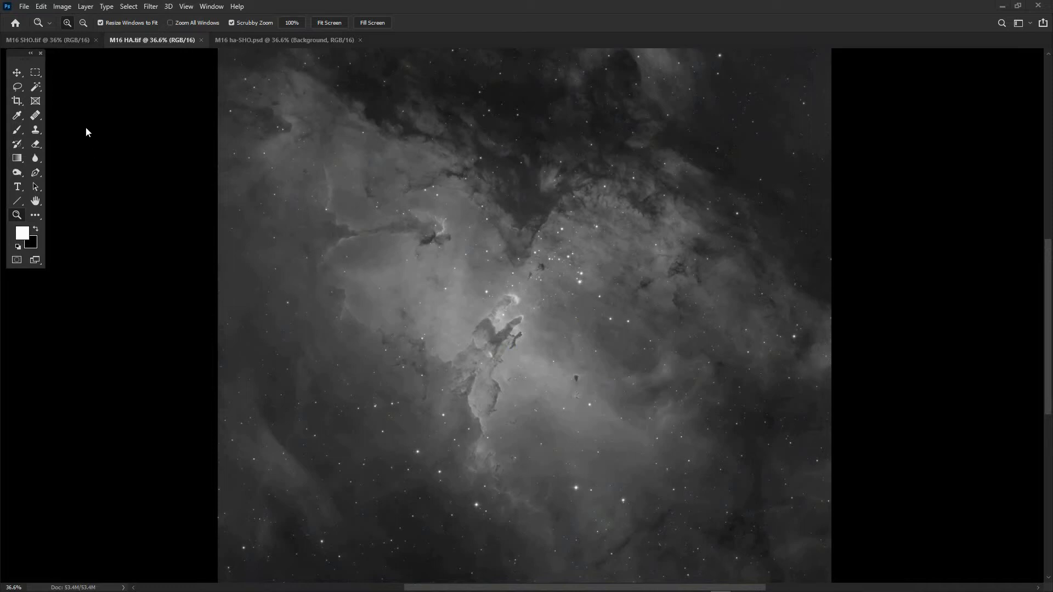
Compare the M16 SHO.tif image with M16 ha-SHO.psd and inspect the colour layer, Layer 1, of the combined document.
{"action": "left_click", "coordinate": [51, 40]}
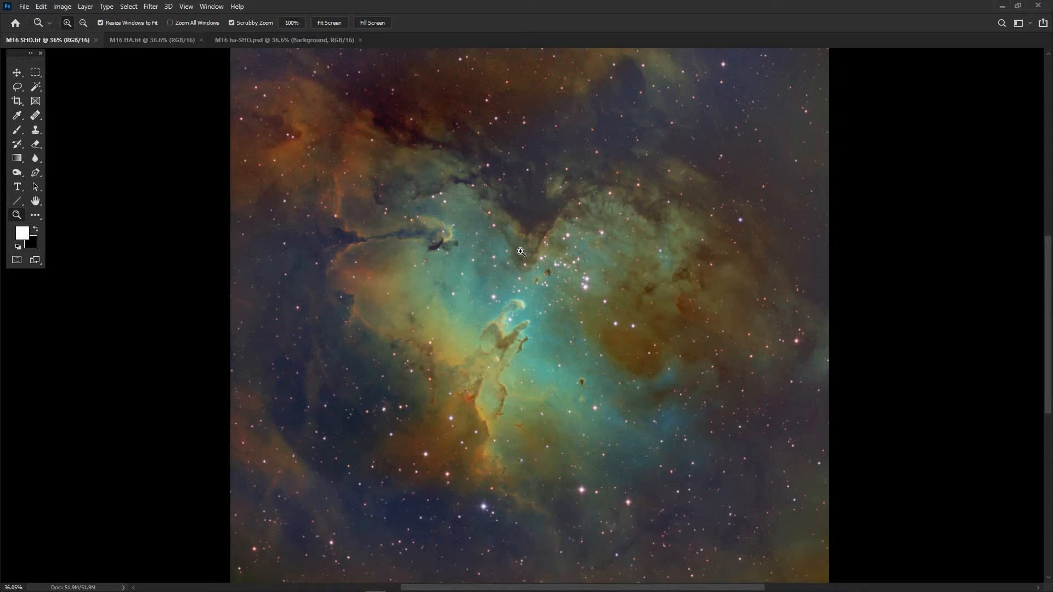
{"action": "left_click", "coordinate": [280, 45]}
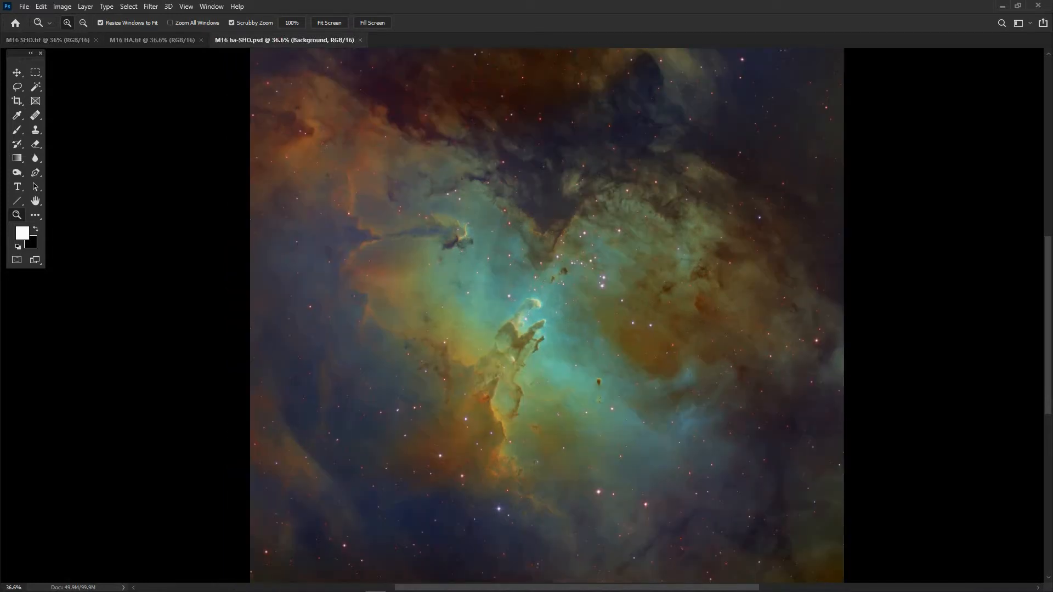
{"action": "key", "text": "F7"}
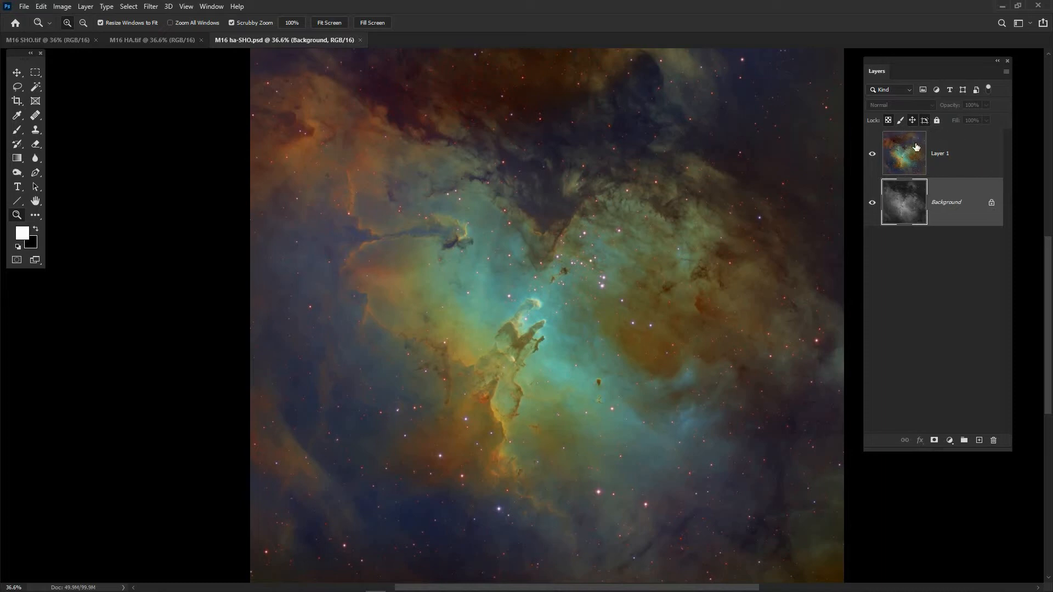
{"action": "left_click", "coordinate": [964, 152]}
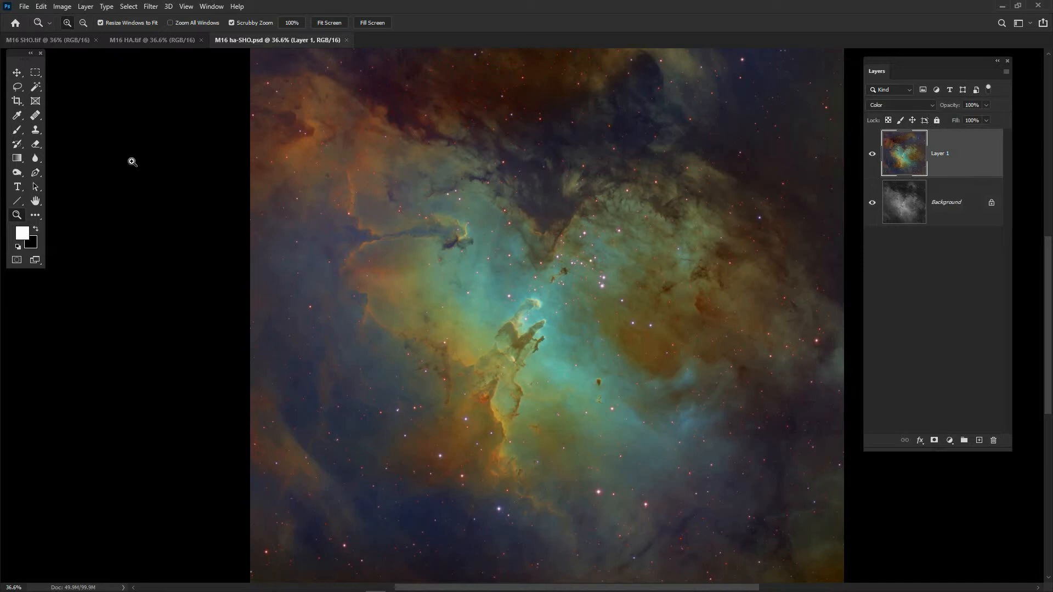
Inspect the central pillars in M16 SHO.tif up close and close that document.
{"action": "left_click", "coordinate": [59, 40]}
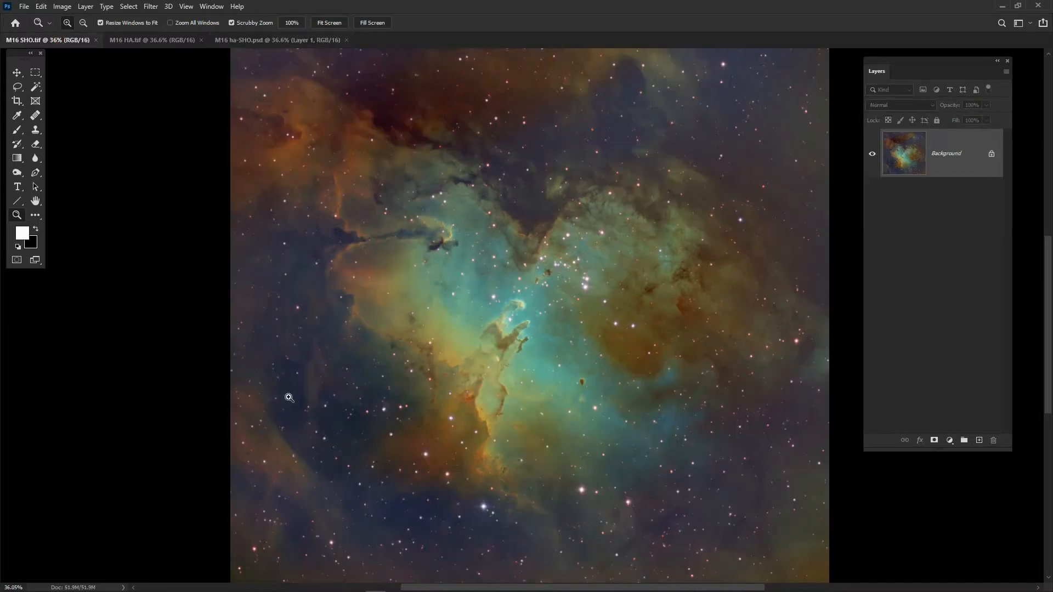
{"action": "left_click", "coordinate": [518, 345]}
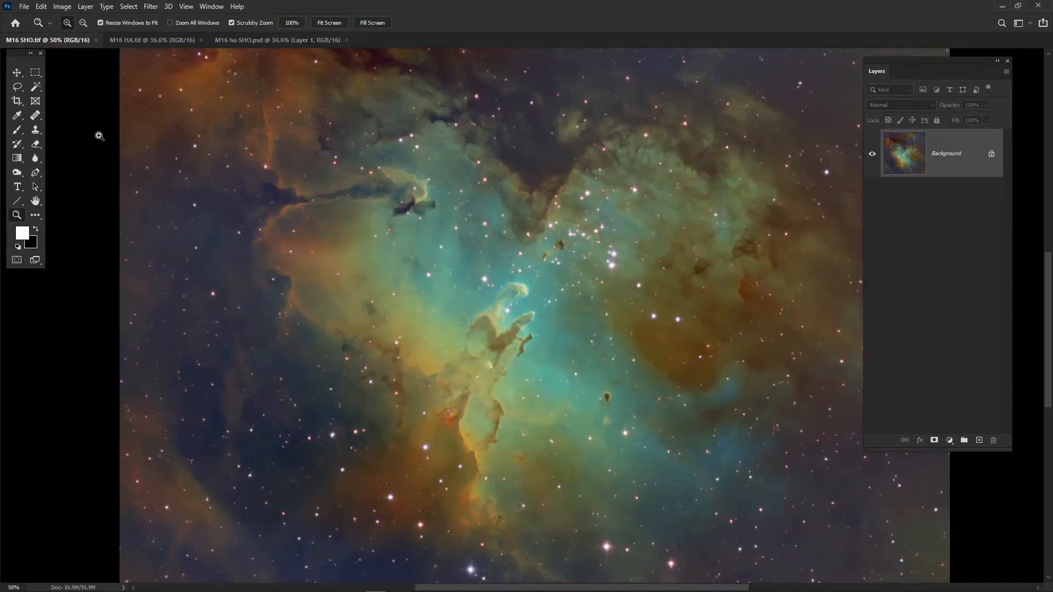
{"action": "left_click", "coordinate": [95, 40]}
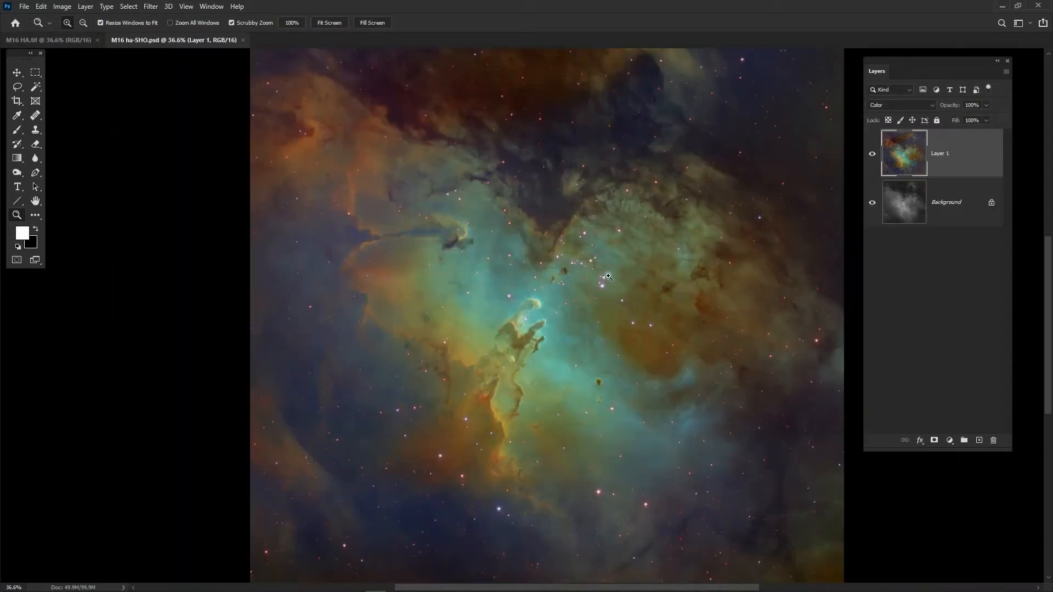
Flatten M16 ha-SHO.psd into a single layer and close the M16 HA.tif document.
{"action": "left_click_drag", "start_coordinate": [567, 356], "coordinate": [573, 347]}
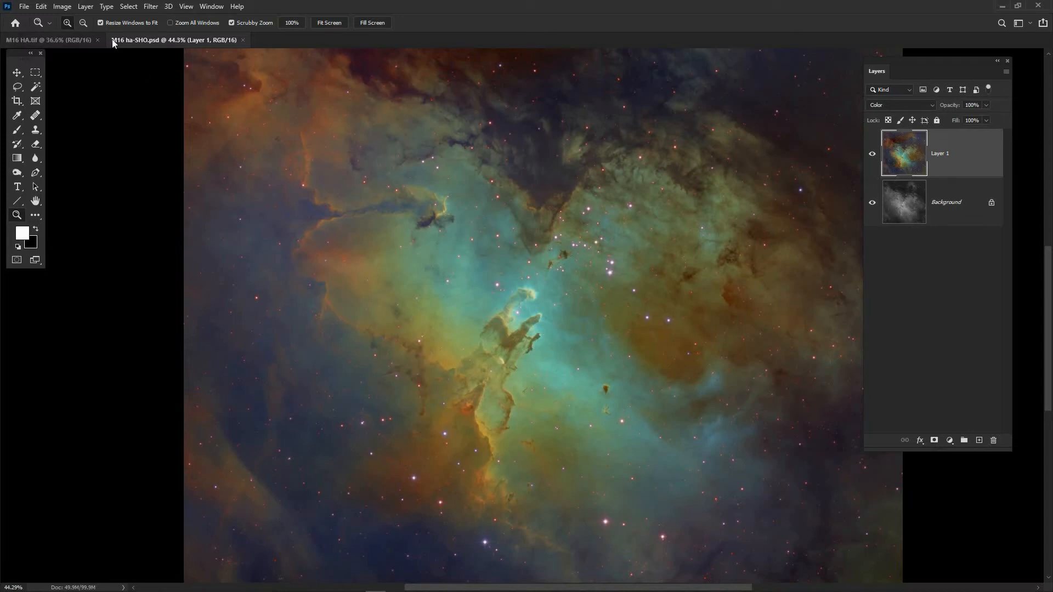
{"action": "left_click", "coordinate": [87, 8]}
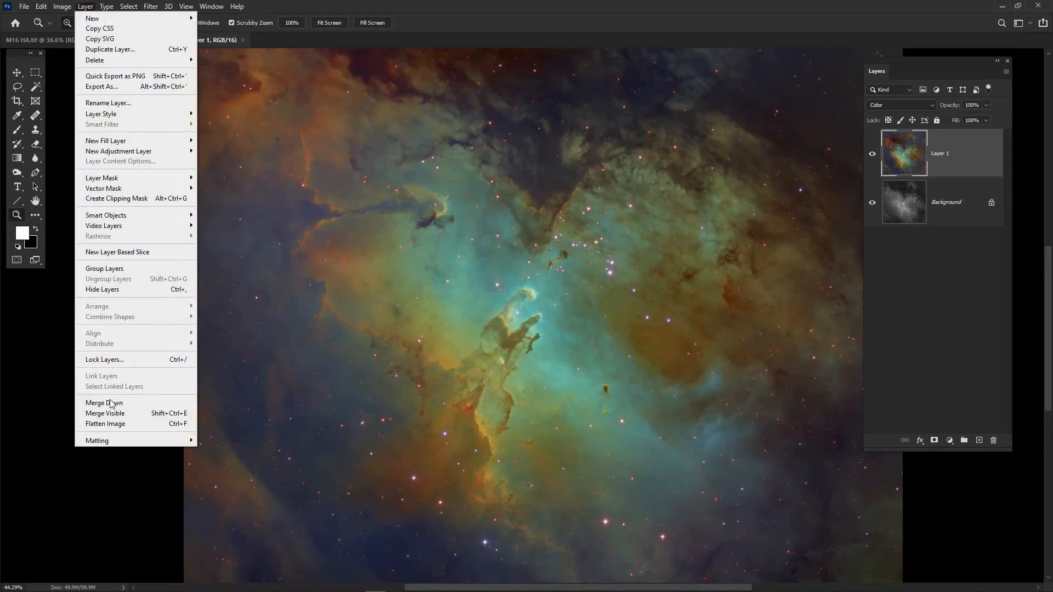
{"action": "left_click", "coordinate": [111, 424]}
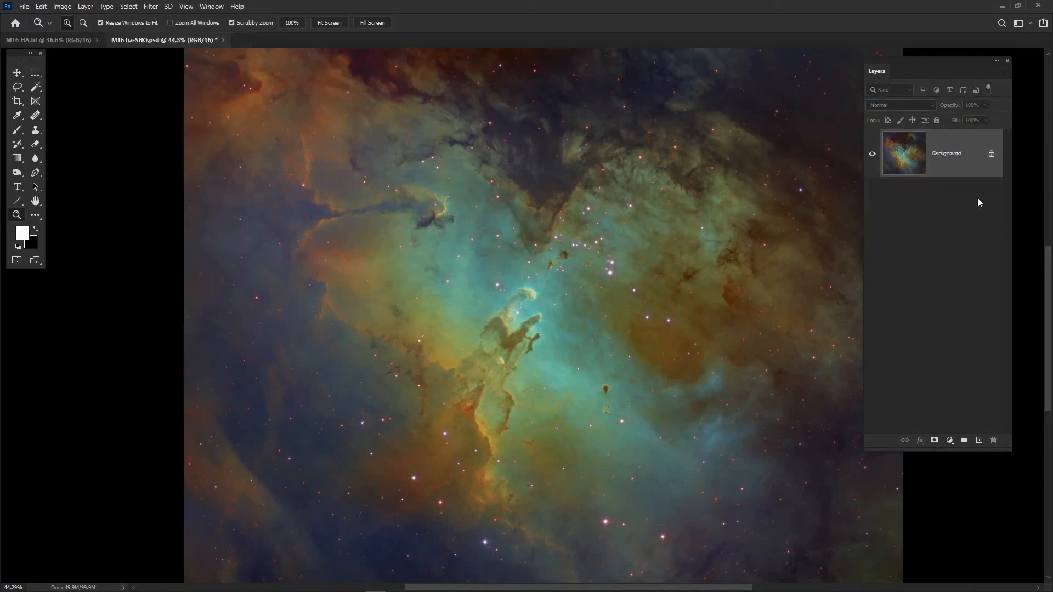
{"action": "left_click_drag", "start_coordinate": [921, 59], "coordinate": [940, 57]}
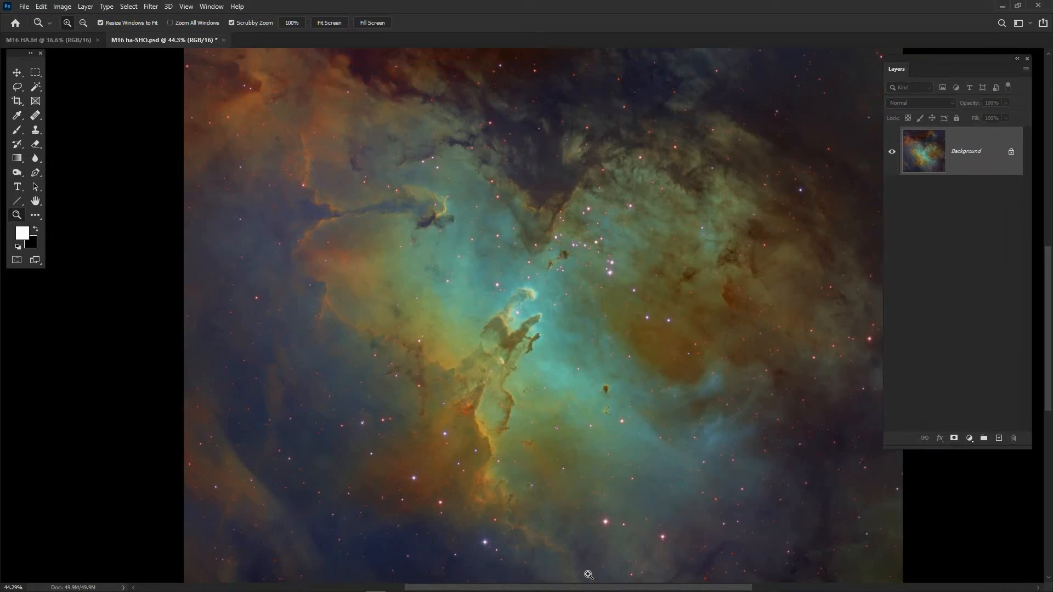
{"action": "left_click", "coordinate": [550, 409], "text": "alt"}
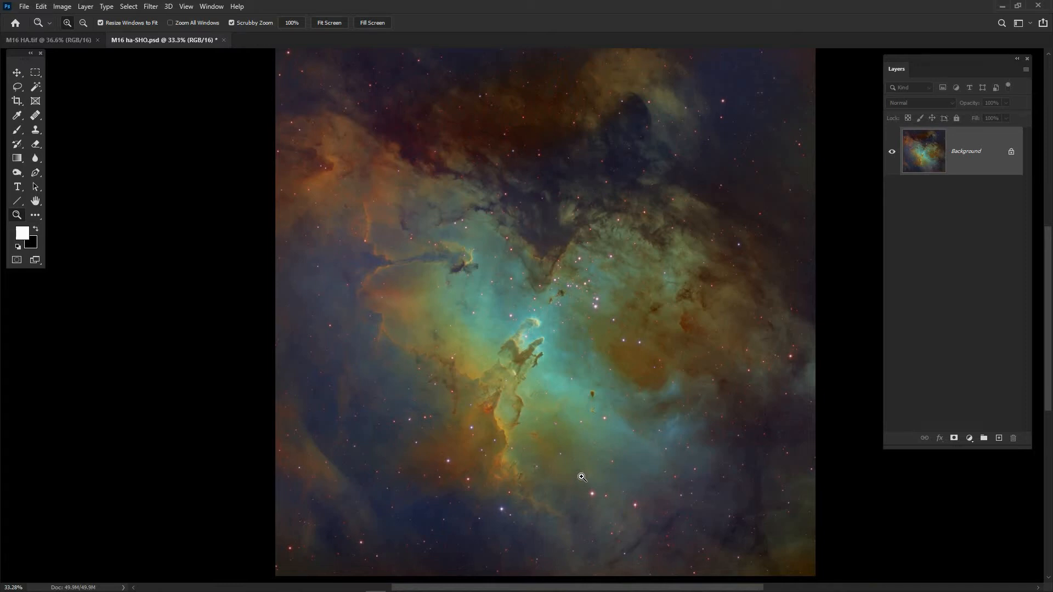
{"action": "left_click", "coordinate": [98, 40]}
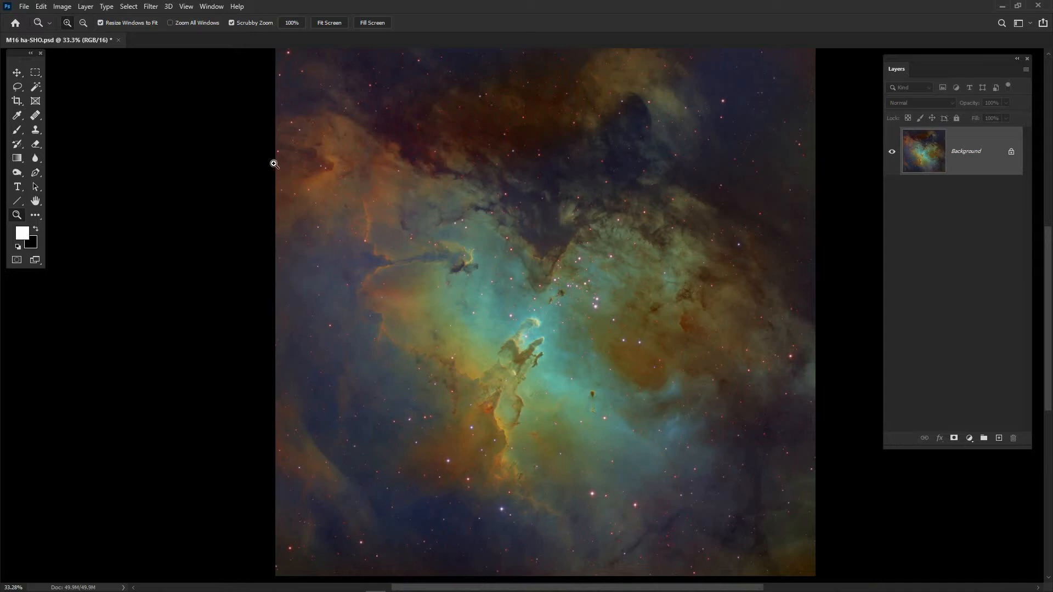
Duplicate the Background layer within M16 ha-SHO.psd, keeping the default name.
{"action": "left_click", "coordinate": [85, 8]}
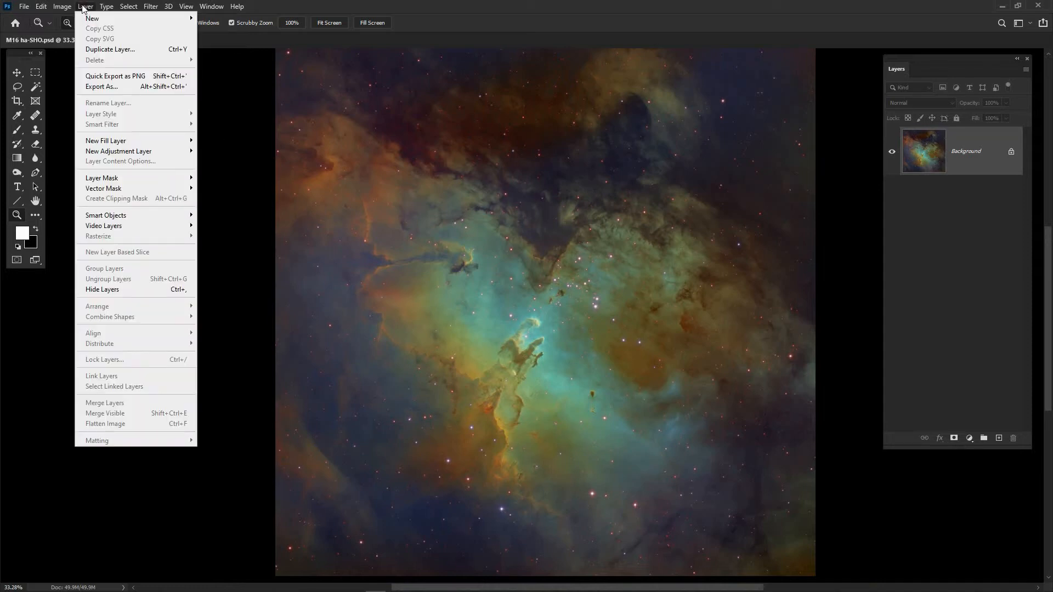
{"action": "left_click", "coordinate": [94, 49]}
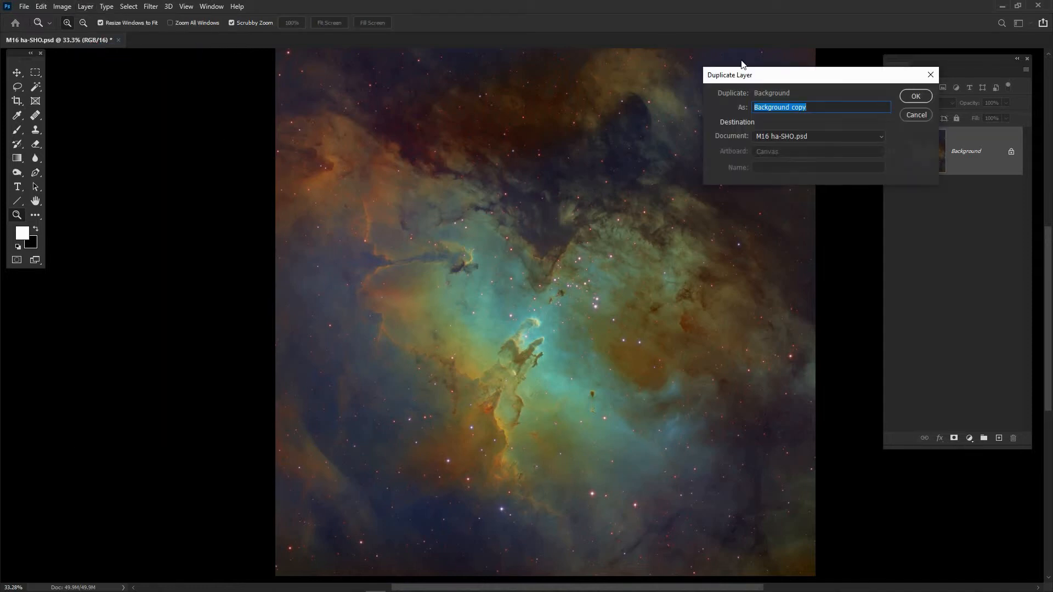
{"action": "left_click_drag", "start_coordinate": [771, 78], "coordinate": [668, 74]}
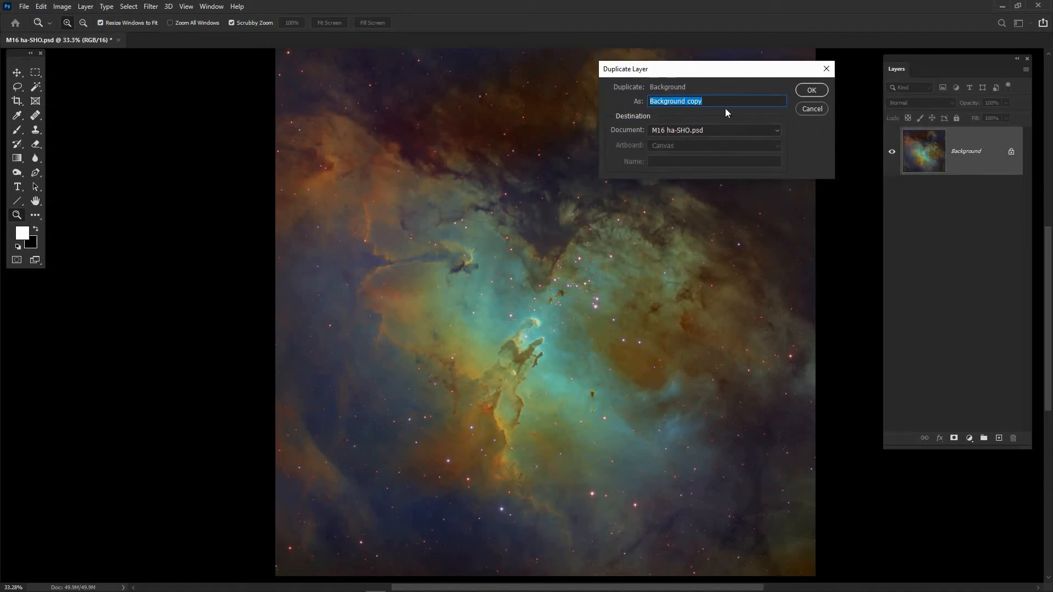
{"action": "left_click", "coordinate": [813, 91]}
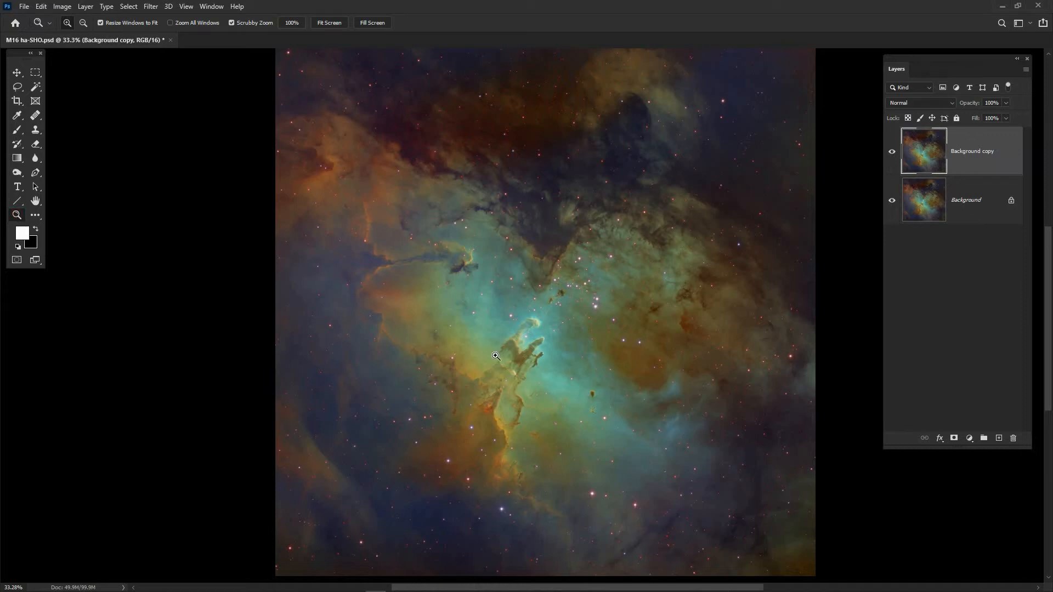
Inspect the pillars at 100%, hide the duplicate layer and make the original Background layer active.
{"action": "left_click", "coordinate": [520, 359]}
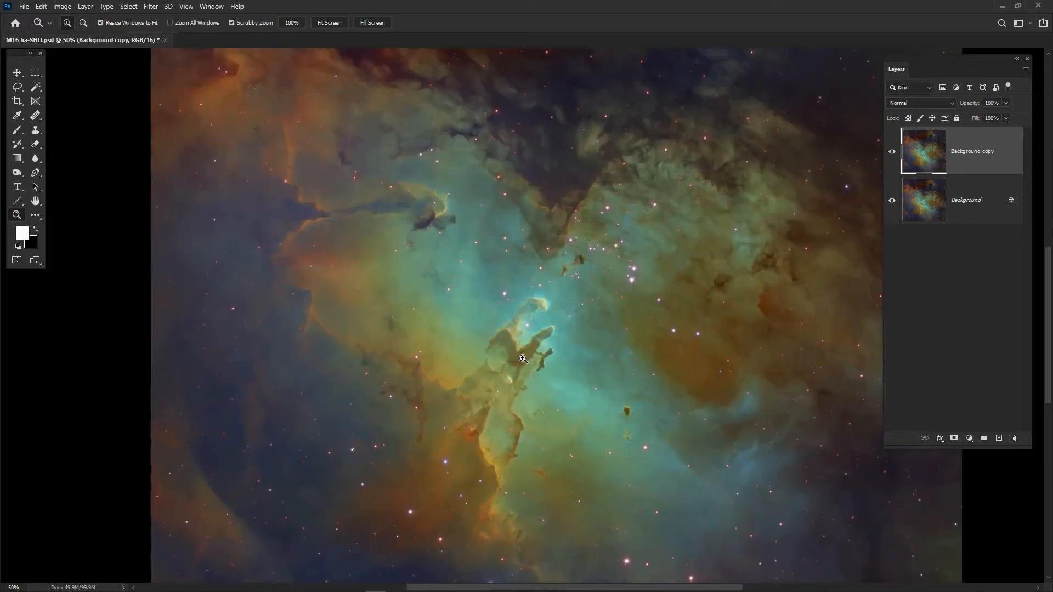
{"action": "left_click", "coordinate": [523, 359]}
{"action": "left_click", "coordinate": [523, 359]}
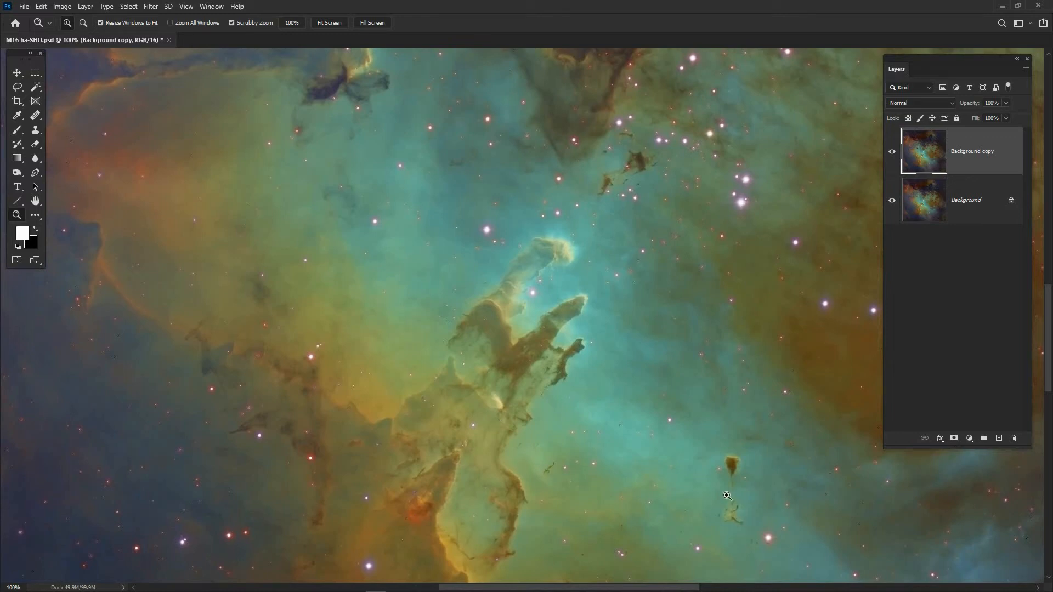
{"action": "scroll", "coordinate": [685, 492], "scroll_direction": "down", "scroll_amount": 3}
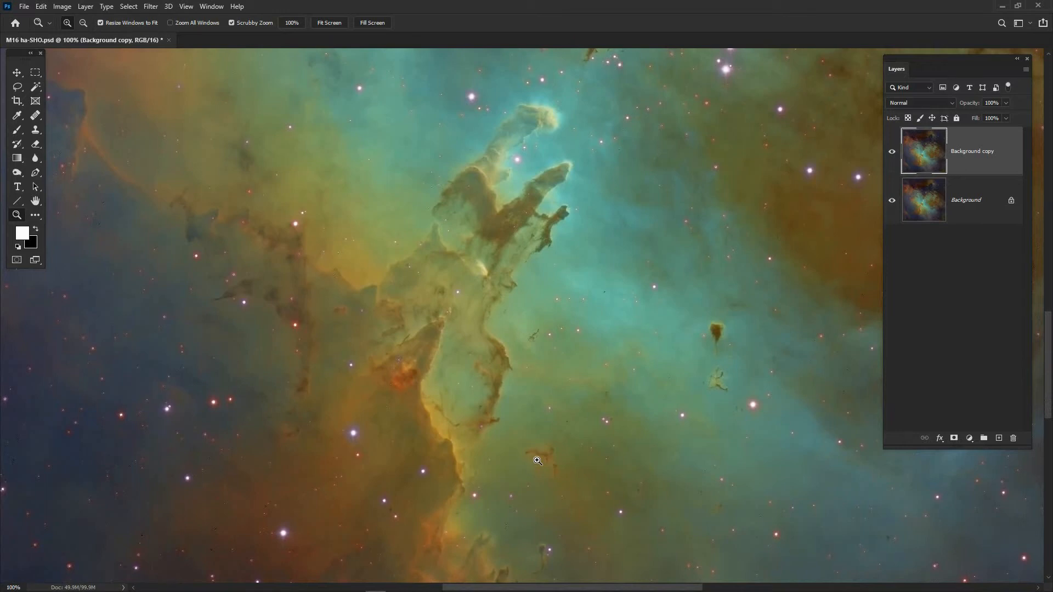
{"action": "left_click", "coordinate": [892, 153]}
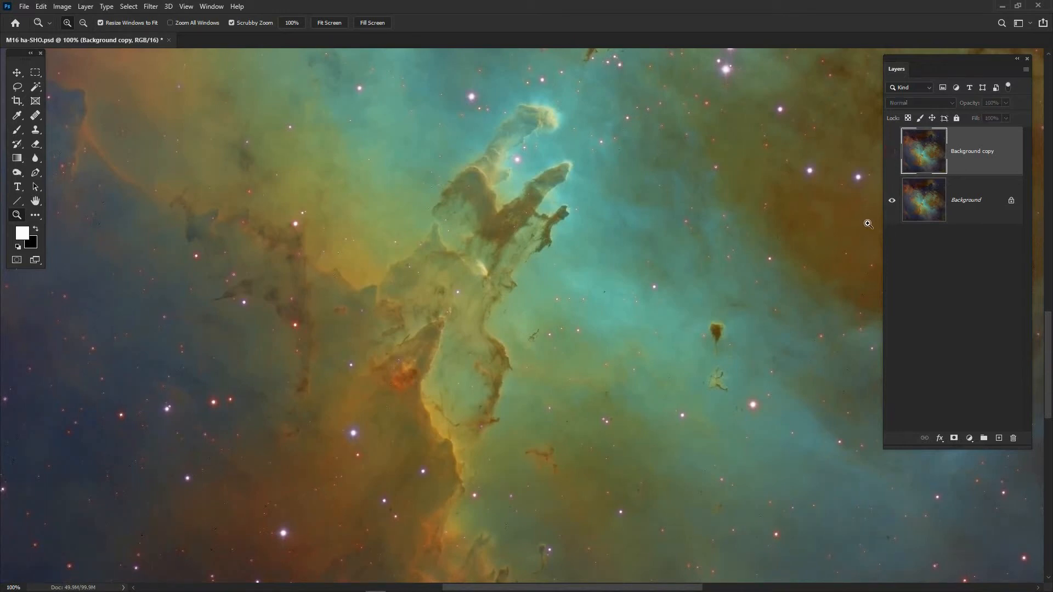
{"action": "left_click", "coordinate": [975, 206]}
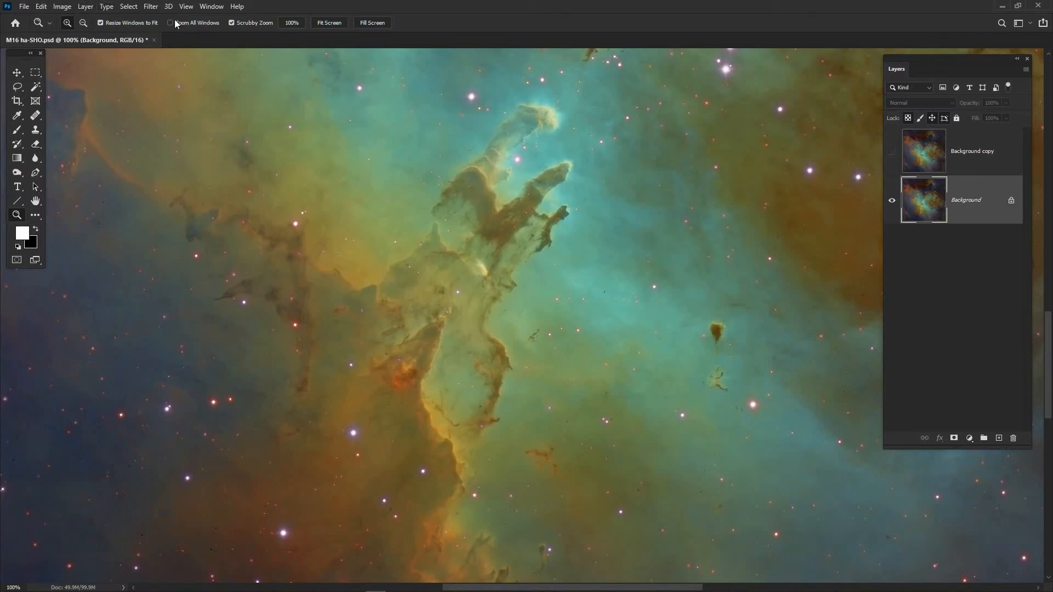
Darken the Background layer with the Camera Raw Filter, setting Shadows to -100 and Exposure to -0.25.
{"action": "left_click", "coordinate": [150, 6]}
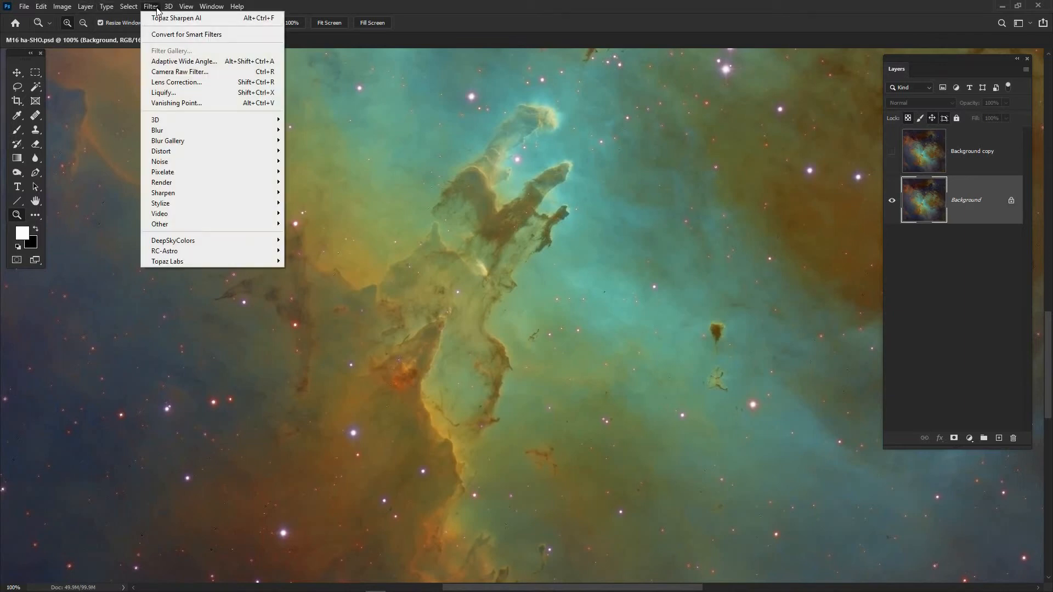
{"action": "left_click", "coordinate": [168, 72]}
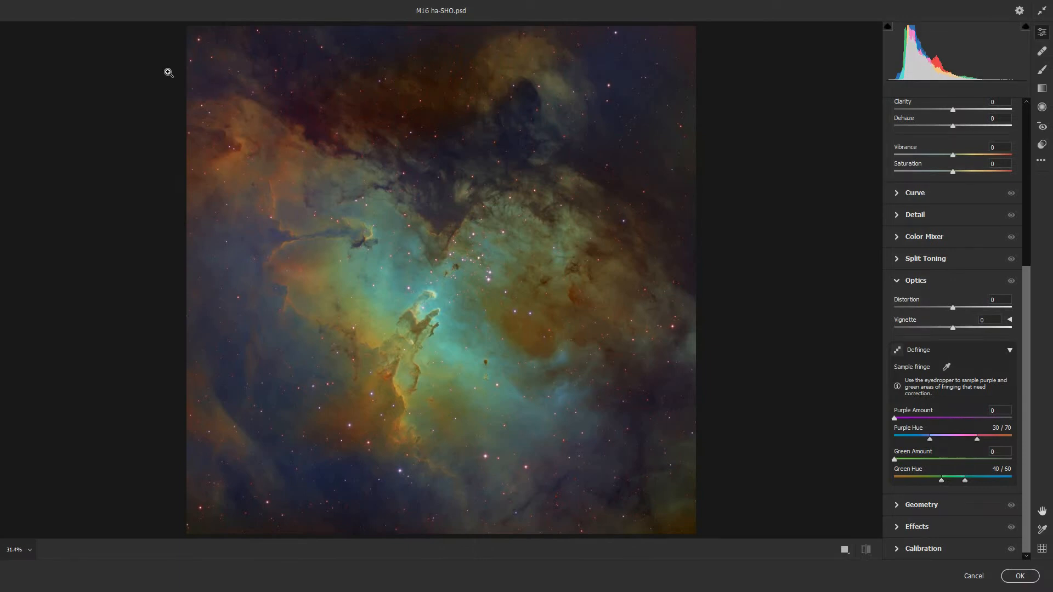
{"action": "left_click", "coordinate": [423, 317]}
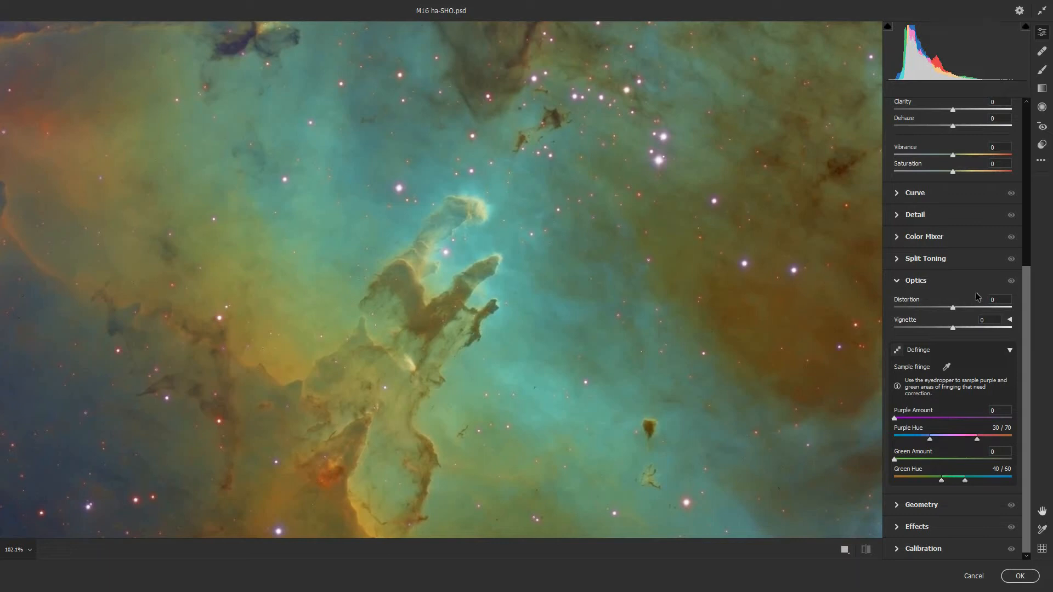
{"action": "scroll", "coordinate": [946, 448], "scroll_direction": "up", "scroll_amount": 6}
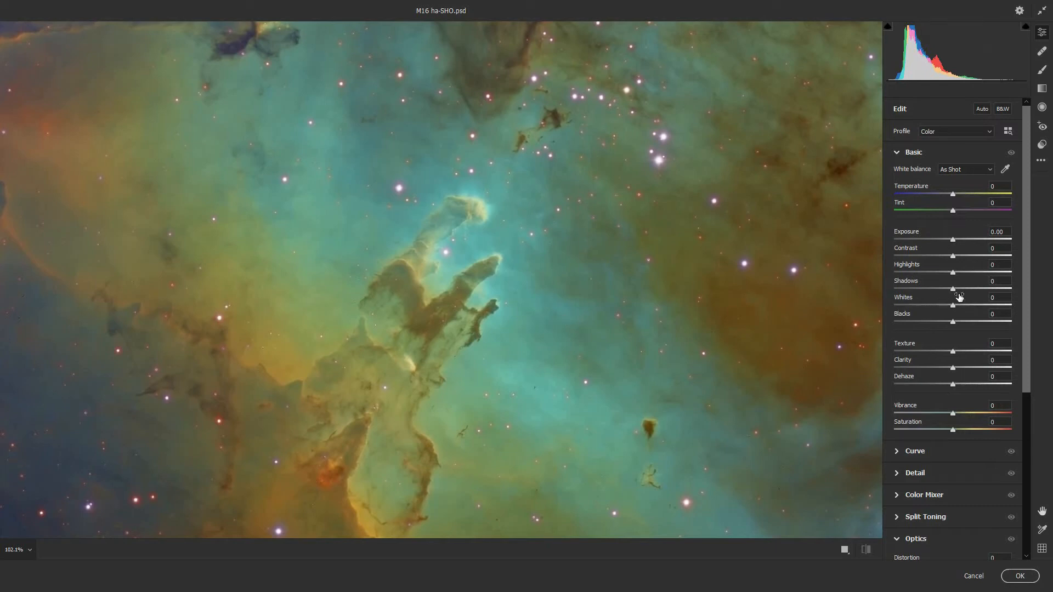
{"action": "left_click_drag", "start_coordinate": [953, 290], "coordinate": [890, 302]}
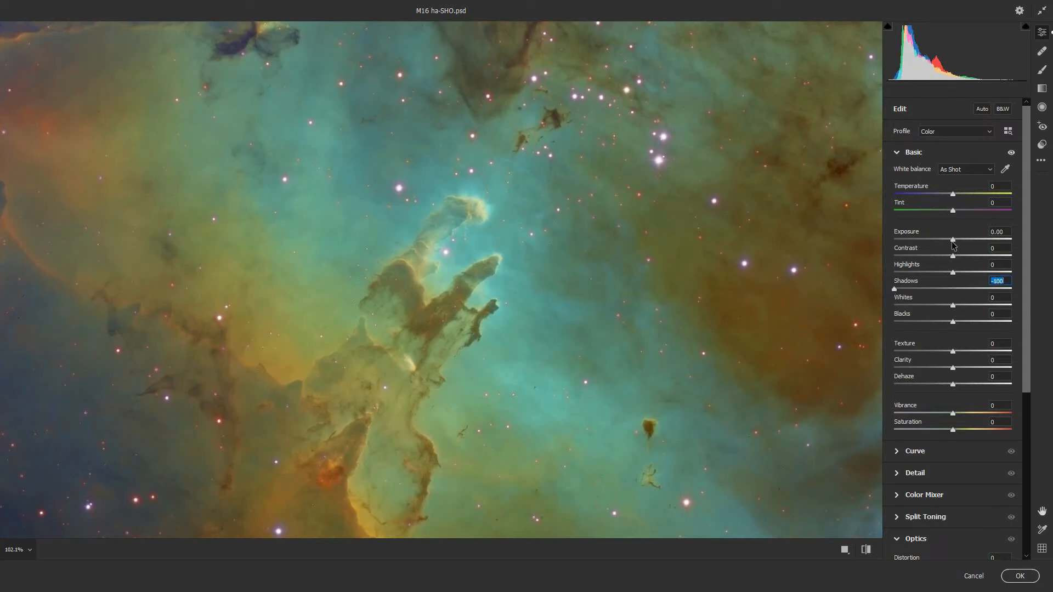
{"action": "left_click_drag", "start_coordinate": [952, 241], "coordinate": [951, 243]}
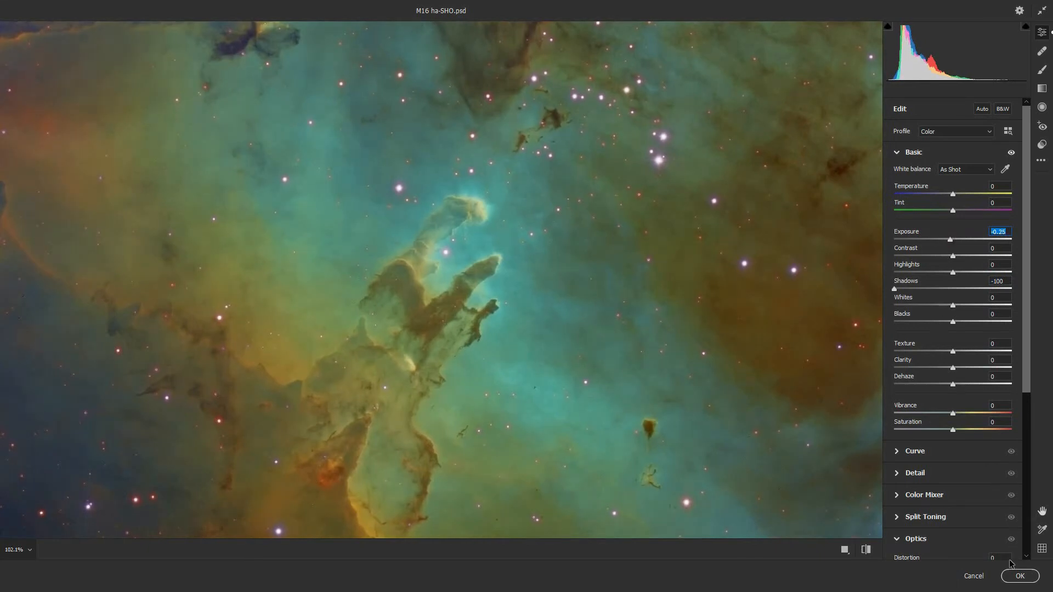
{"action": "left_click", "coordinate": [1020, 576]}
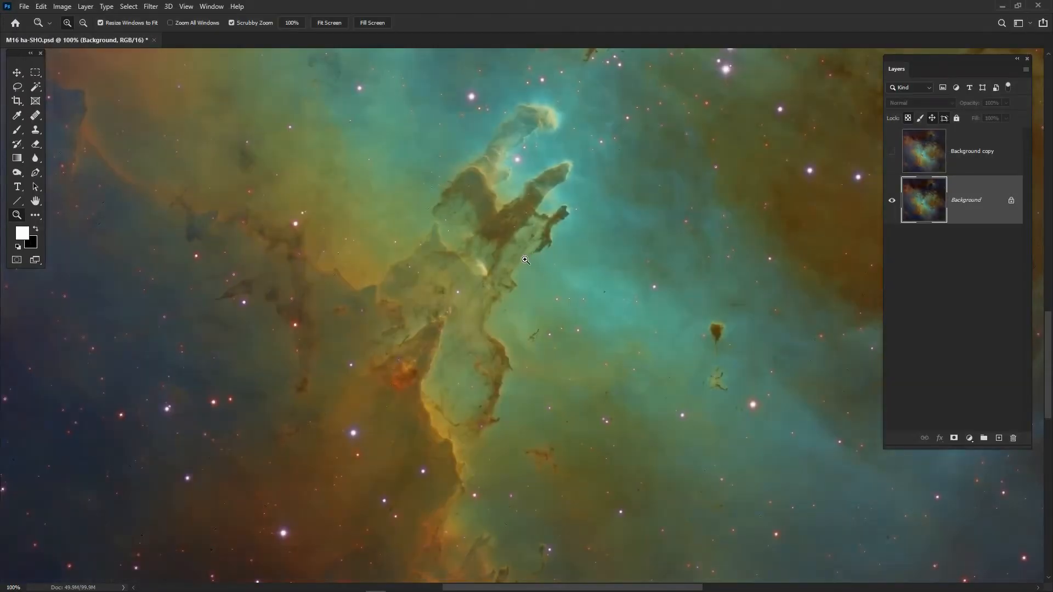
Show and select the Background copy layer, toggling its visibility to compare it with the darkened layer beneath.
{"action": "scroll", "coordinate": [532, 252], "scroll_direction": "up", "scroll_amount": 3}
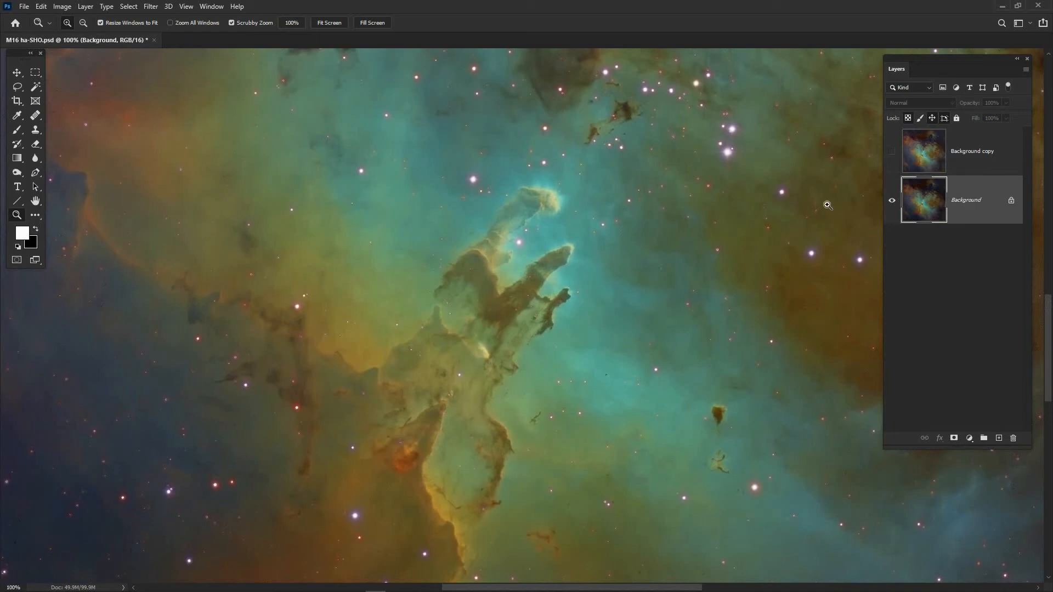
{"action": "left_click", "coordinate": [893, 152]}
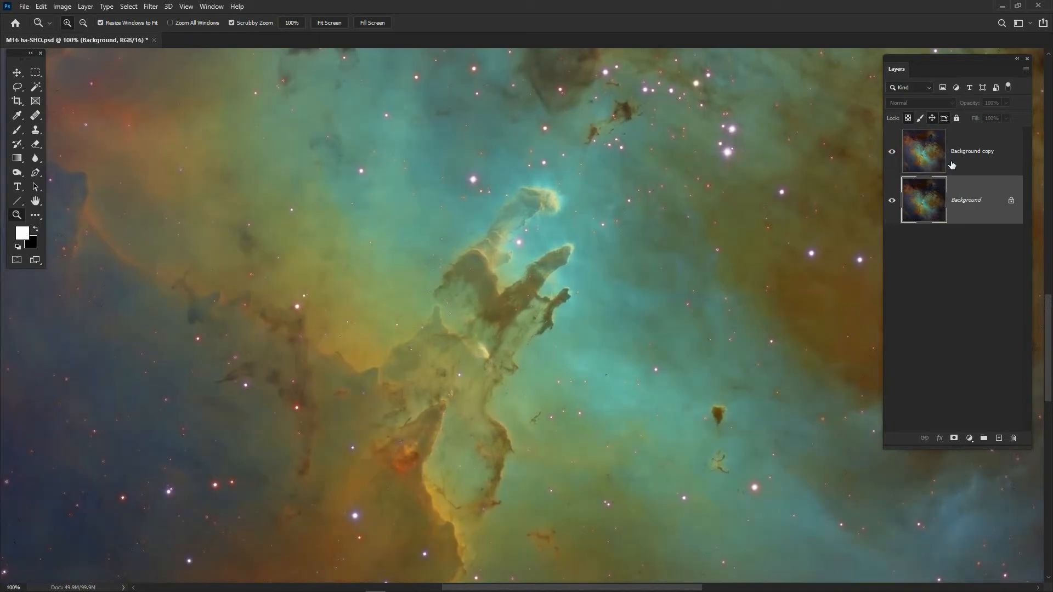
{"action": "left_click", "coordinate": [973, 151]}
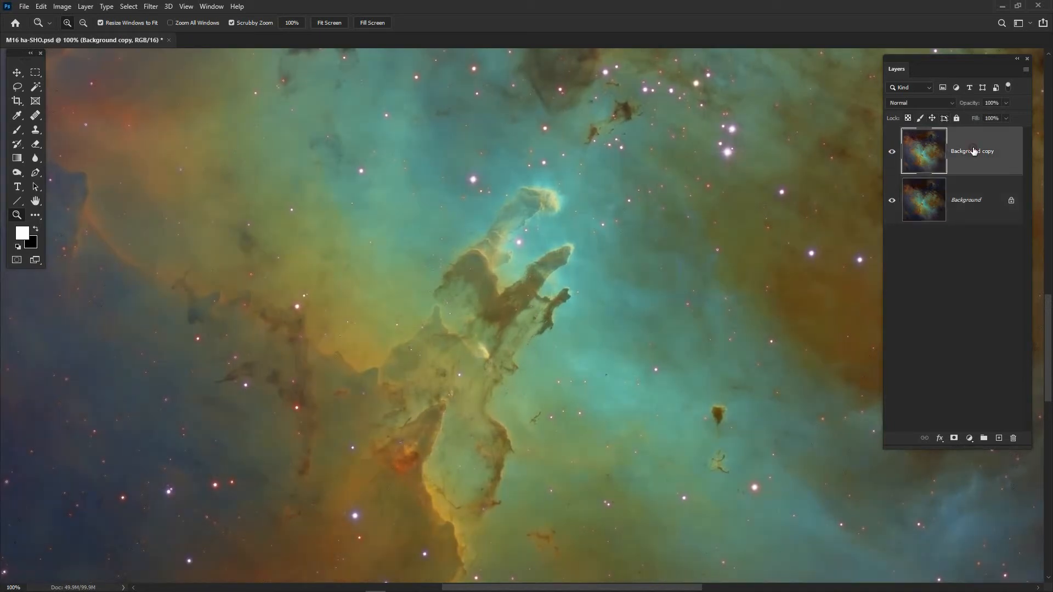
{"action": "left_click", "coordinate": [893, 154]}
{"action": "left_click", "coordinate": [893, 153]}
Erase the dark areas of the central pillars on the Background copy layer using a soft 35 px Eraser at 41% opacity.
{"action": "left_click", "coordinate": [36, 145]}
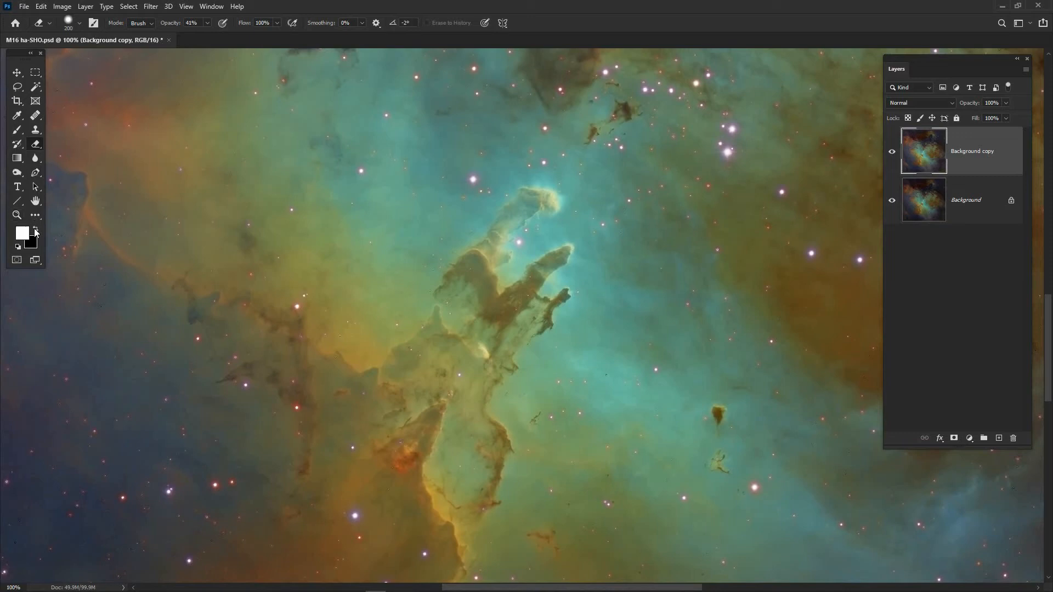
{"action": "key", "text": "bracketleft"}
{"action": "key", "text": "bracketleft"}
{"action": "key", "text": "bracketleft"}
{"action": "key", "text": "bracketleft"}
{"action": "key", "text": "bracketleft"}
{"action": "scroll", "coordinate": [392, 367], "scroll_direction": "up", "scroll_amount": 3}
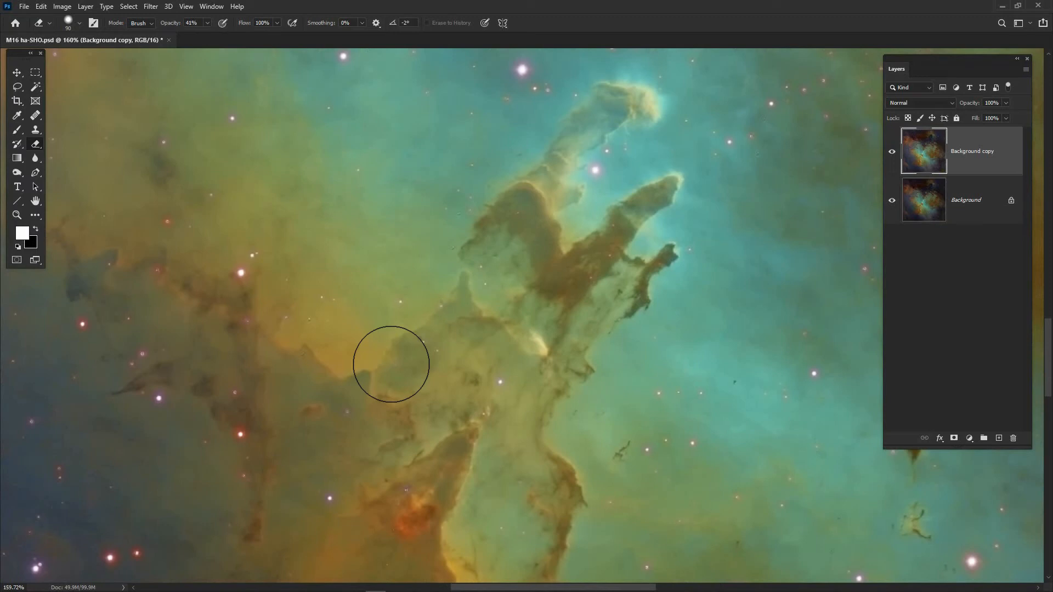
{"action": "key", "text": "bracketleft"}
{"action": "key", "text": "bracketleft"}
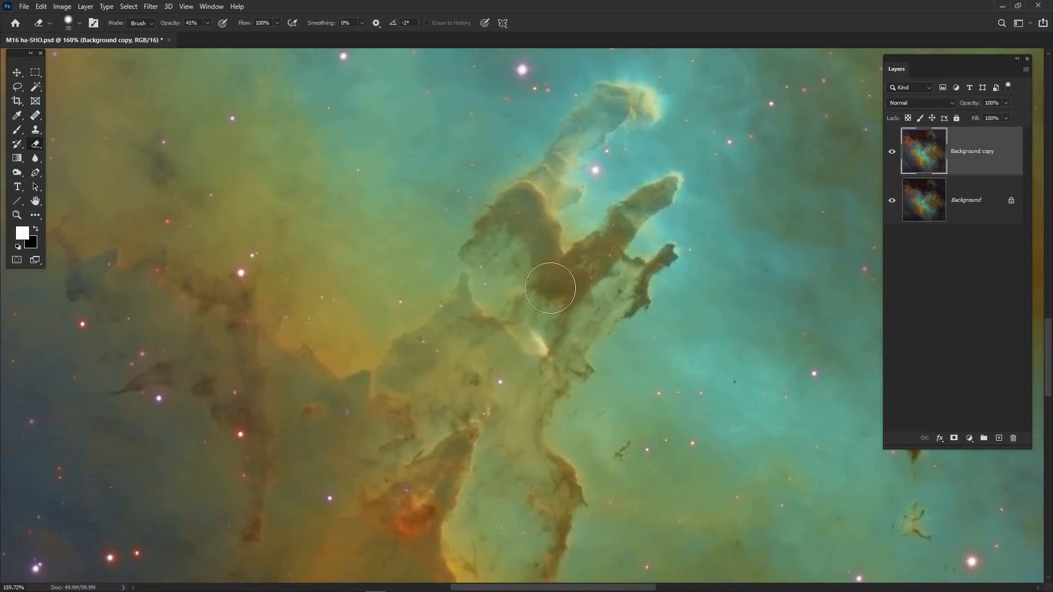
{"action": "key", "text": "bracketleft"}
{"action": "key", "text": "bracketleft"}
{"action": "key", "text": "bracketleft"}
{"action": "key", "text": "bracketleft"}
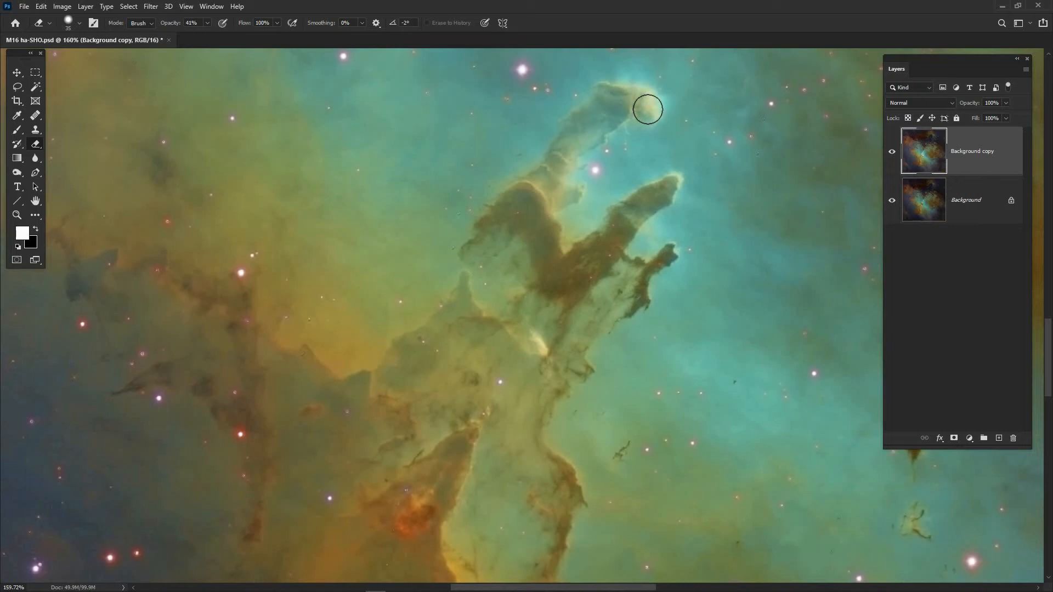
{"action": "left_click", "coordinate": [616, 103]}
{"action": "mouse_move", "coordinate": [616, 104]}
{"action": "left_mouse_down"}
{"action": "mouse_move", "coordinate": [559, 159]}
{"action": "mouse_move", "coordinate": [547, 245]}
{"action": "mouse_move", "coordinate": [559, 272]}
{"action": "left_mouse_up"}
{"action": "mouse_move", "coordinate": [428, 540]}
{"action": "left_mouse_down"}
{"action": "mouse_move", "coordinate": [460, 451]}
{"action": "mouse_move", "coordinate": [384, 516]}
{"action": "mouse_move", "coordinate": [439, 463]}
{"action": "mouse_move", "coordinate": [422, 557]}
{"action": "mouse_move", "coordinate": [441, 463]}
{"action": "mouse_move", "coordinate": [418, 497]}
{"action": "left_mouse_up"}
{"action": "mouse_move", "coordinate": [561, 474]}
{"action": "left_mouse_down"}
{"action": "mouse_move", "coordinate": [575, 497]}
{"action": "mouse_move", "coordinate": [545, 574]}
{"action": "mouse_move", "coordinate": [567, 511]}
{"action": "left_mouse_up"}
Erase the small dark globules and wisps beside the pillars on the Background copy layer, reducing the Eraser to 15 px.
{"action": "scroll", "coordinate": [788, 489], "scroll_direction": "up", "scroll_amount": 7}
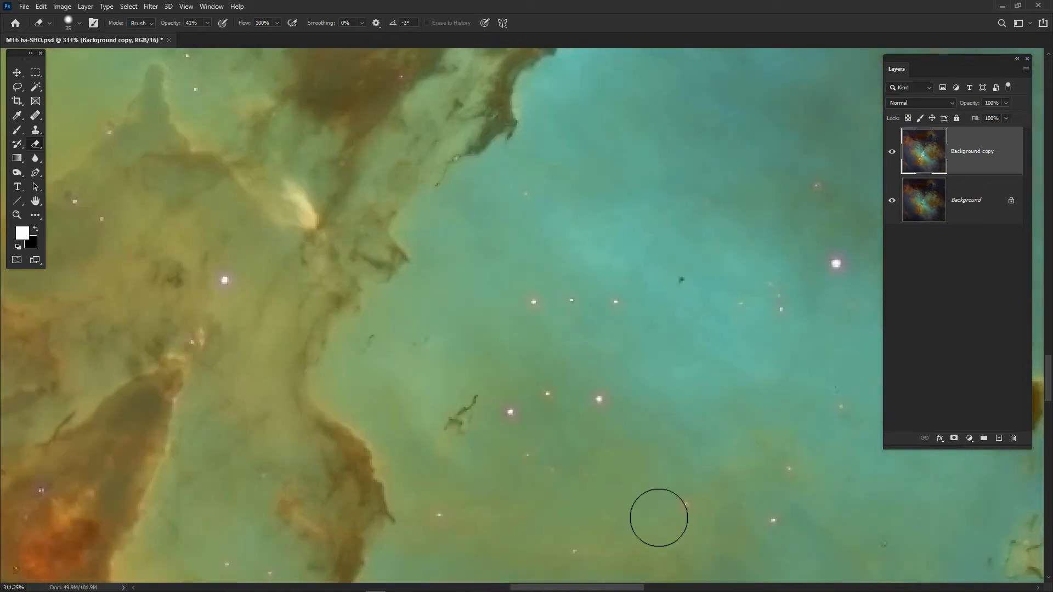
{"action": "scroll", "coordinate": [606, 478], "scroll_direction": "down", "scroll_amount": 2}
{"action": "left_click_drag", "start_coordinate": [681, 520], "coordinate": [445, 364]}
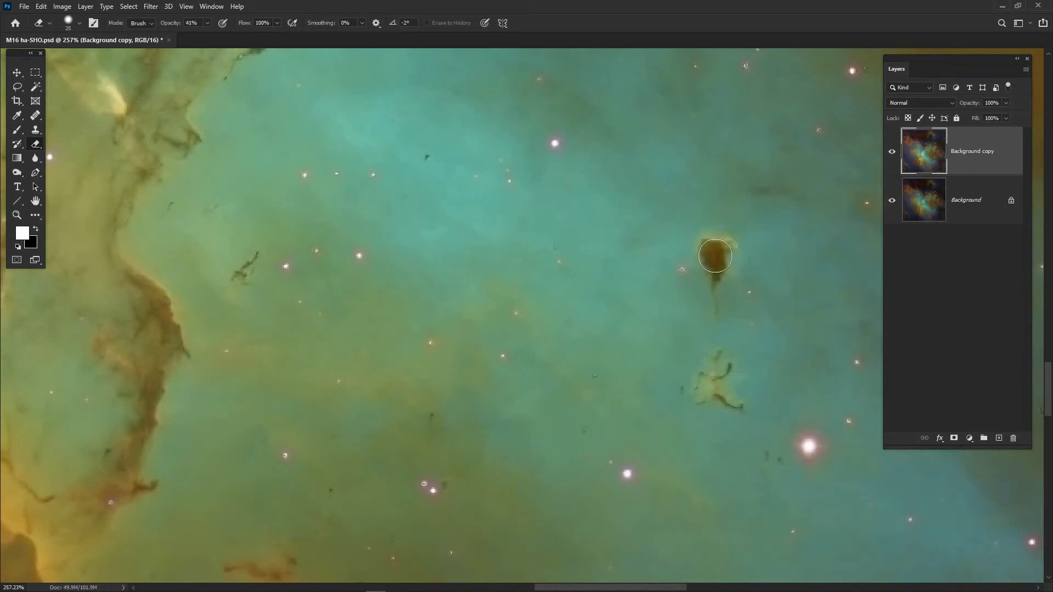
{"action": "key", "text": "bracketleft"}
{"action": "key", "text": "bracketleft"}
{"action": "key", "text": "bracketleft"}
{"action": "key", "text": "bracketleft"}
{"action": "left_click", "coordinate": [230, 283]}
{"action": "scroll", "coordinate": [527, 318], "scroll_direction": "down", "scroll_amount": 3}
{"action": "scroll", "coordinate": [494, 315], "scroll_direction": "down", "scroll_amount": 1}
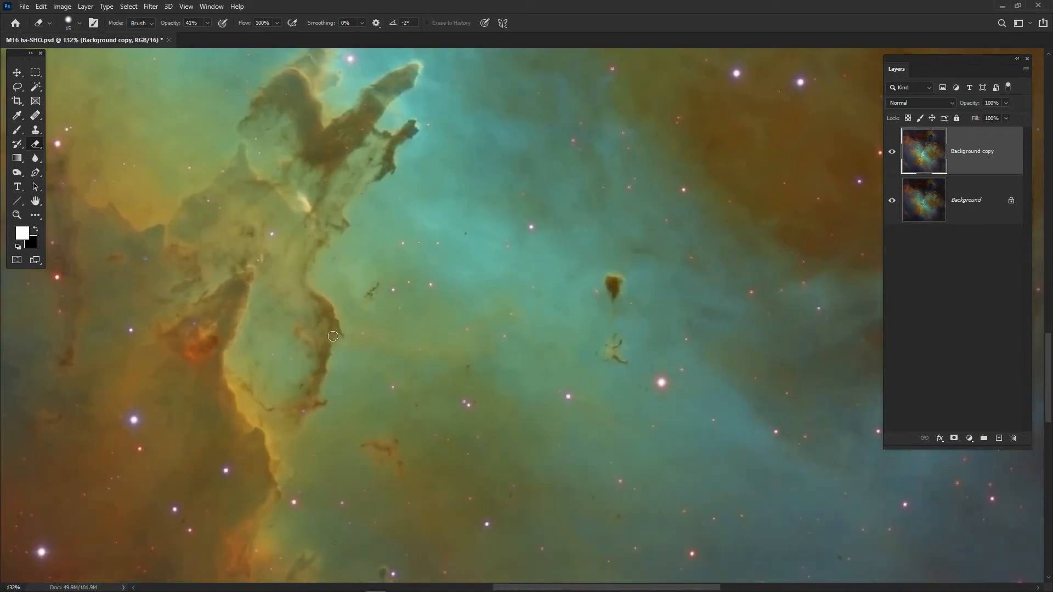
Erase the dark dust lanes to the left of the pillars on the Background copy layer with the 15 px Eraser.
{"action": "left_click_drag", "start_coordinate": [320, 324], "coordinate": [647, 376]}
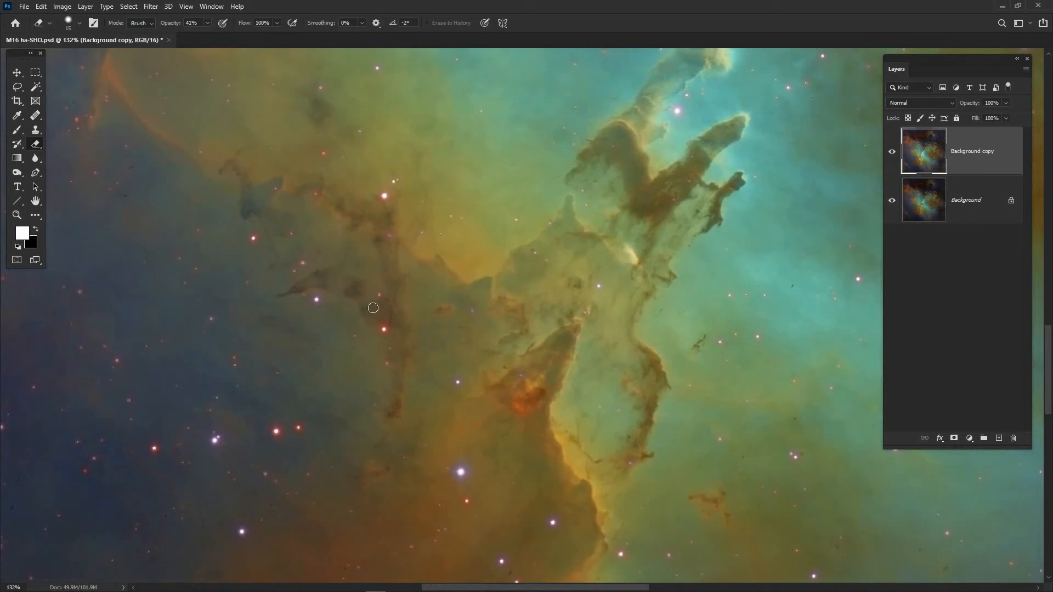
{"action": "left_click", "coordinate": [395, 410]}
{"action": "left_click", "coordinate": [396, 217]}
{"action": "left_click", "coordinate": [450, 280]}
{"action": "scroll", "coordinate": [691, 323], "scroll_direction": "down", "scroll_amount": 2}
{"action": "scroll", "coordinate": [650, 326], "scroll_direction": "down", "scroll_amount": 1}
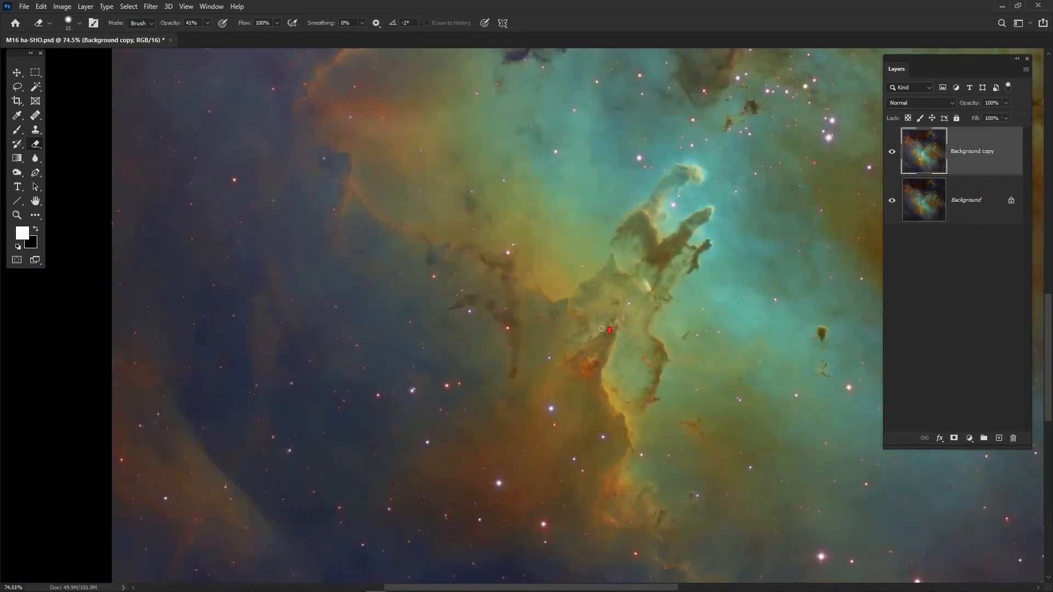
{"action": "left_click_drag", "start_coordinate": [627, 315], "coordinate": [523, 331]}
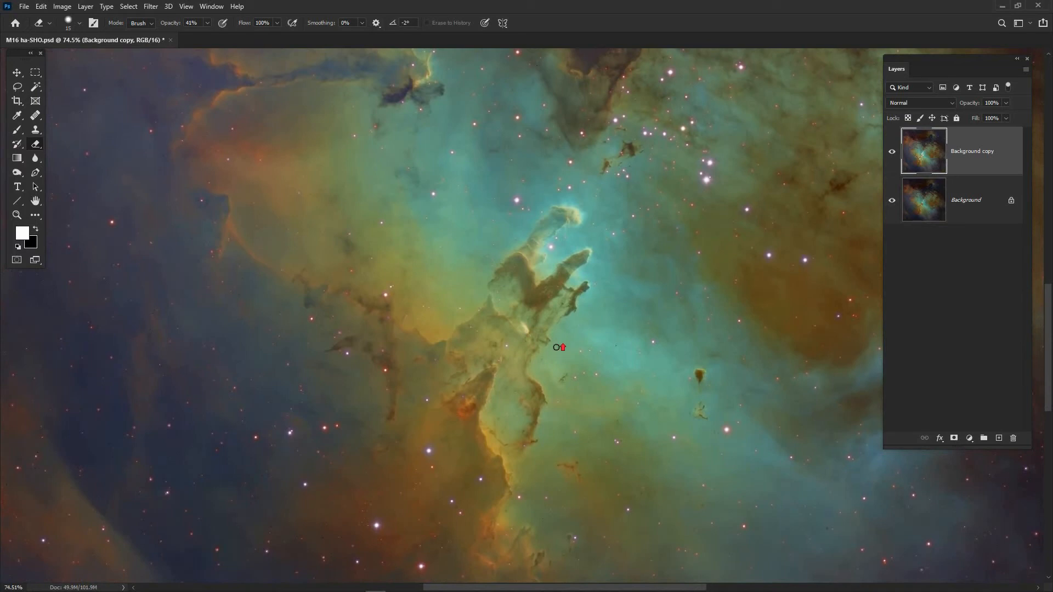
{"action": "scroll", "coordinate": [558, 348], "scroll_direction": "up", "scroll_amount": 1}
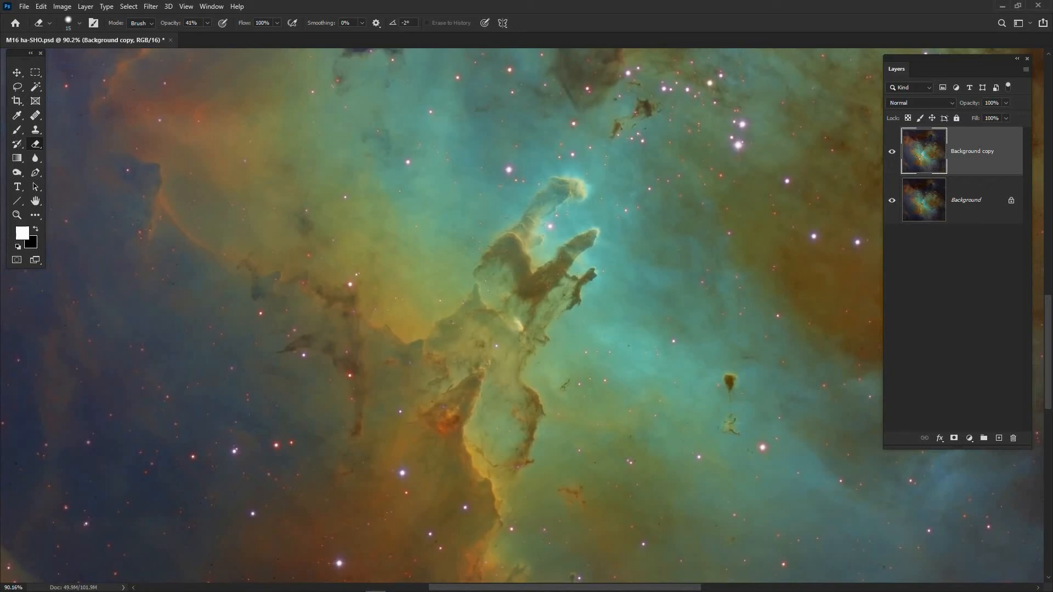
Try merging the Background copy into the Background layer, and undo the merge.
{"action": "key", "text": "ctrl+e"}
{"action": "scroll", "coordinate": [609, 343], "scroll_direction": "up", "scroll_amount": 2}
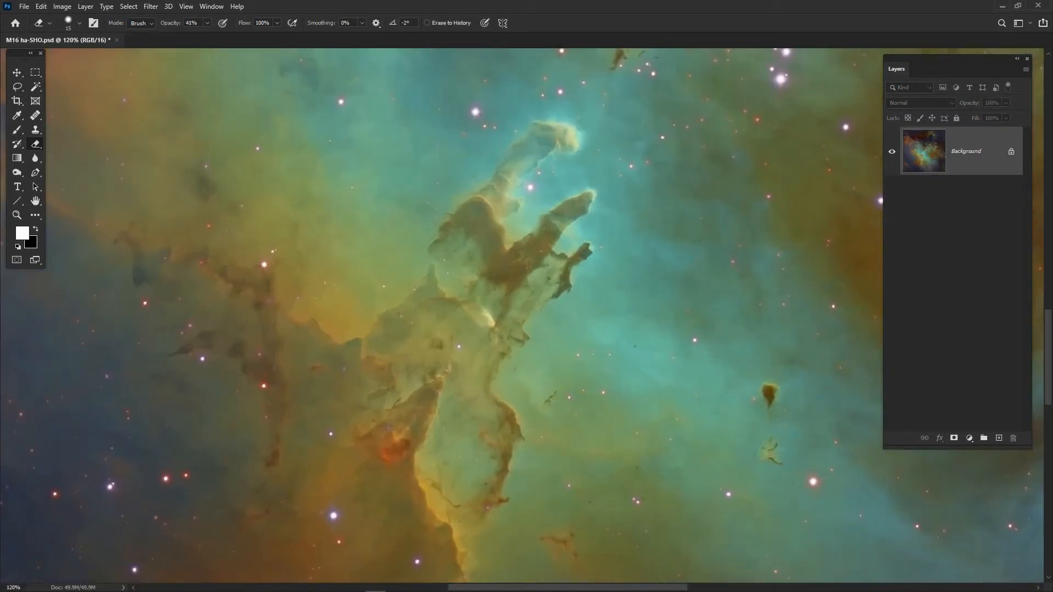
{"action": "key", "text": "ctrl+j"}
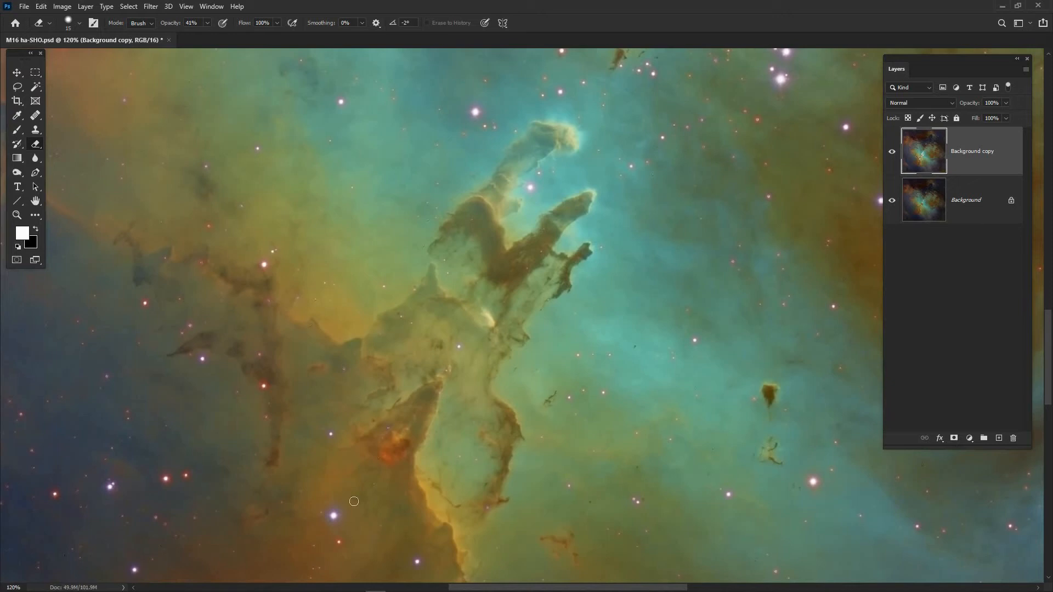
Flatten the erased copy and the darkened layer into a single Background layer.
{"action": "scroll", "coordinate": [575, 367], "scroll_direction": "down", "scroll_amount": 2}
{"action": "scroll", "coordinate": [555, 341], "scroll_direction": "down", "scroll_amount": 3}
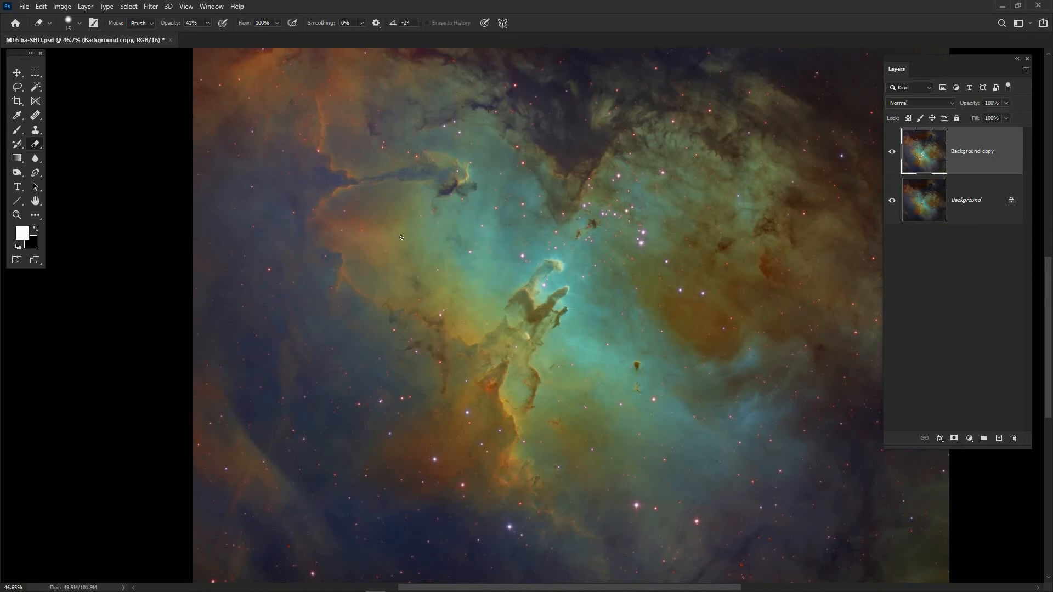
{"action": "key", "text": "Delete"}
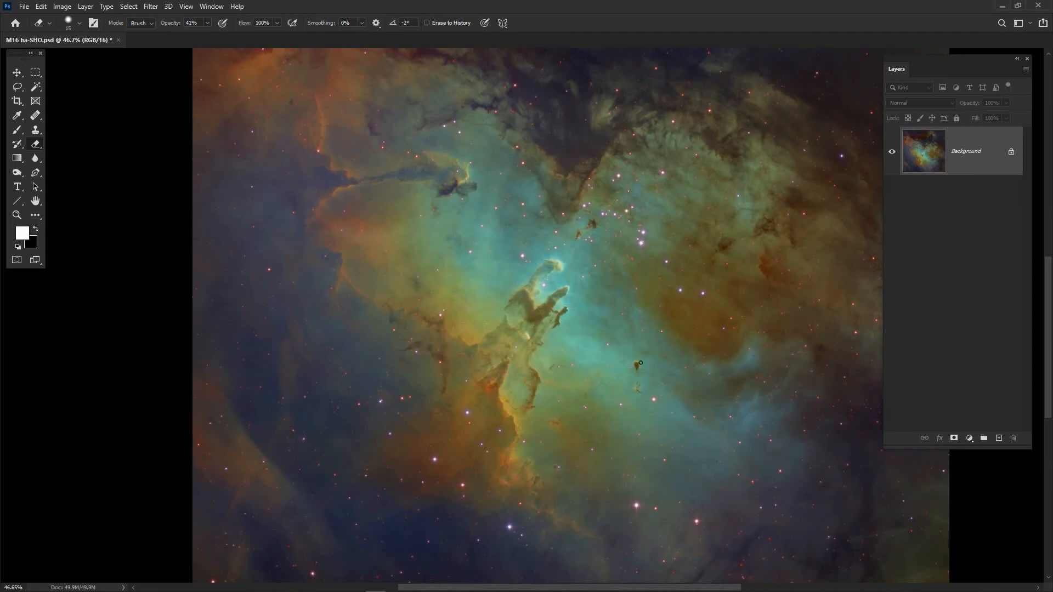
Duplicate the flattened Background layer within M16 ha-SHO.psd, keeping the default name Background copy.
{"action": "left_click", "coordinate": [85, 6]}
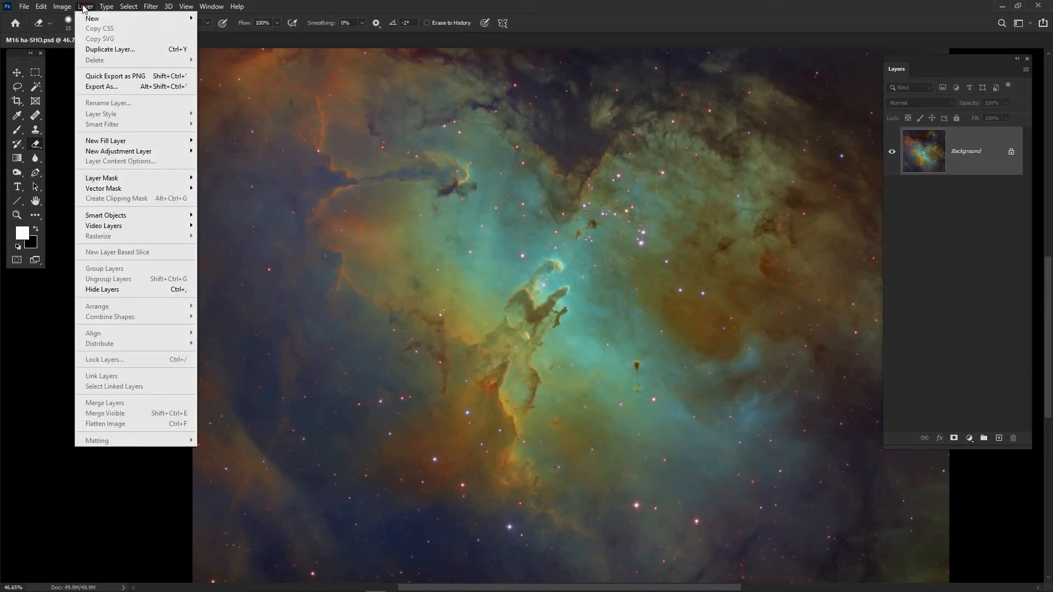
{"action": "left_click", "coordinate": [99, 49]}
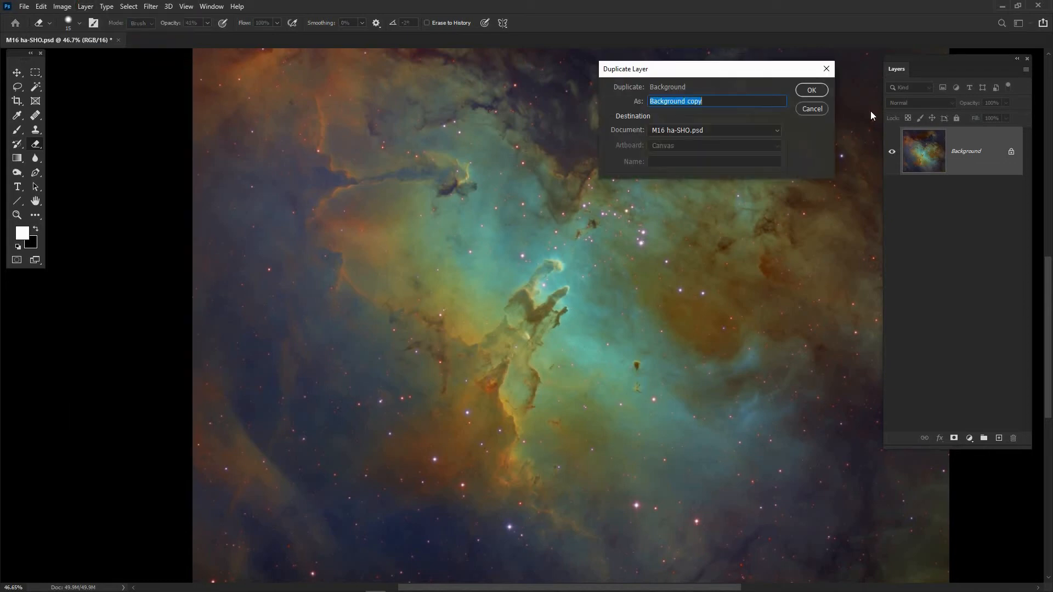
{"action": "left_click", "coordinate": [810, 90]}
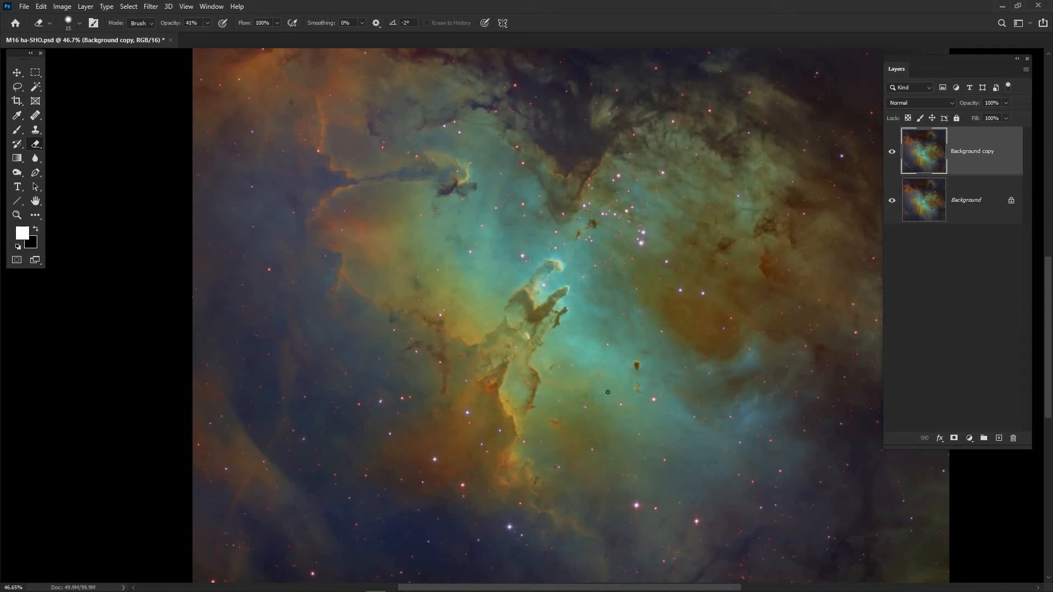
{"action": "scroll", "coordinate": [608, 392], "scroll_direction": "down", "scroll_amount": 2}
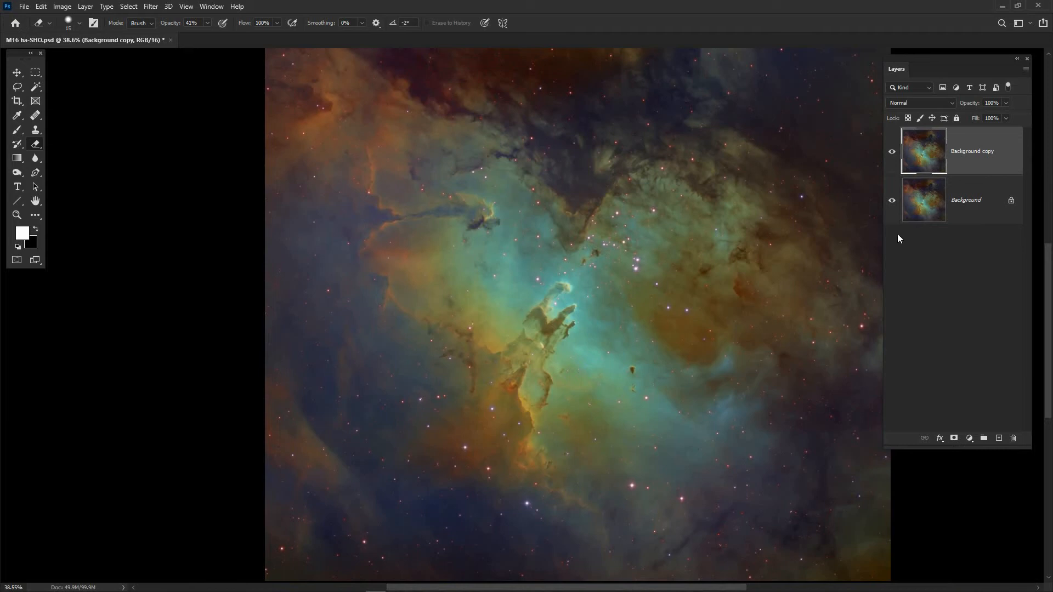
Hide the Background copy layer and slightly lower the saturation of the Background layer with Hue/Saturation.
{"action": "left_click", "coordinate": [892, 153]}
{"action": "left_click", "coordinate": [972, 213]}
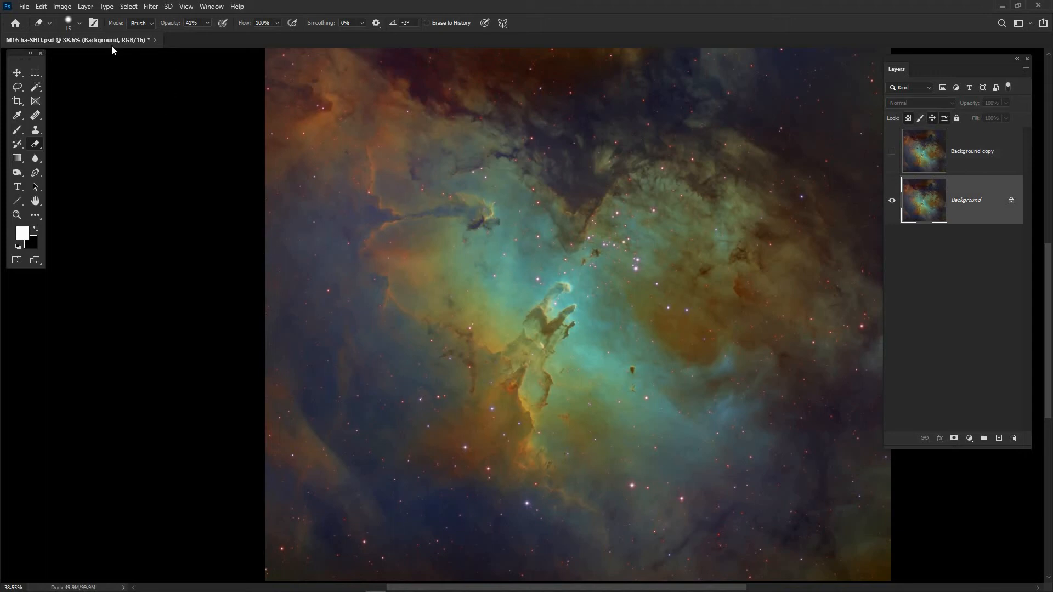
{"action": "left_click", "coordinate": [61, 7]}
{"action": "mouse_move", "coordinate": [63, 35]}
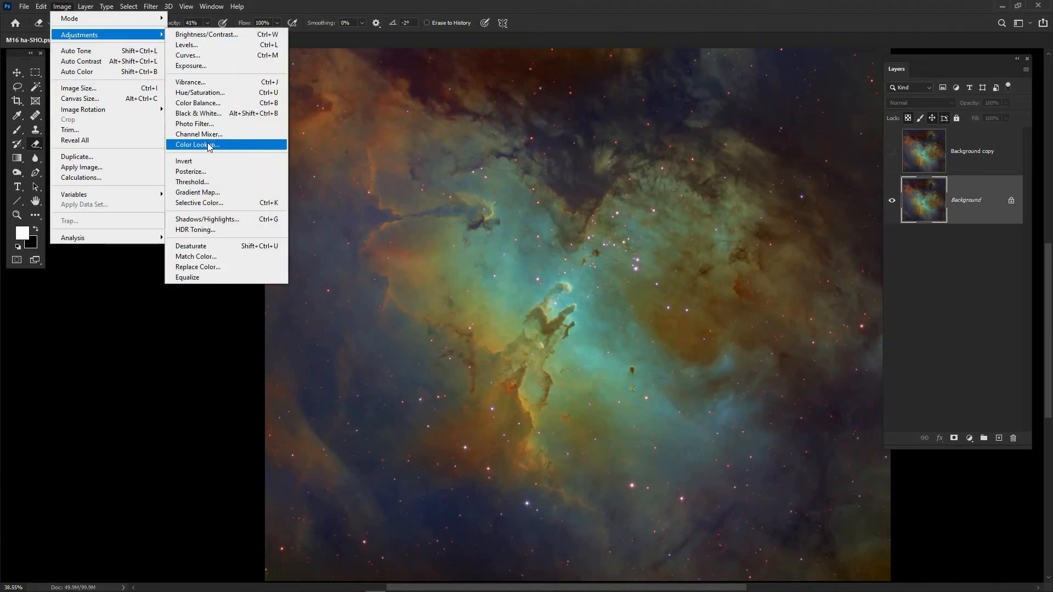
{"action": "left_click", "coordinate": [207, 94]}
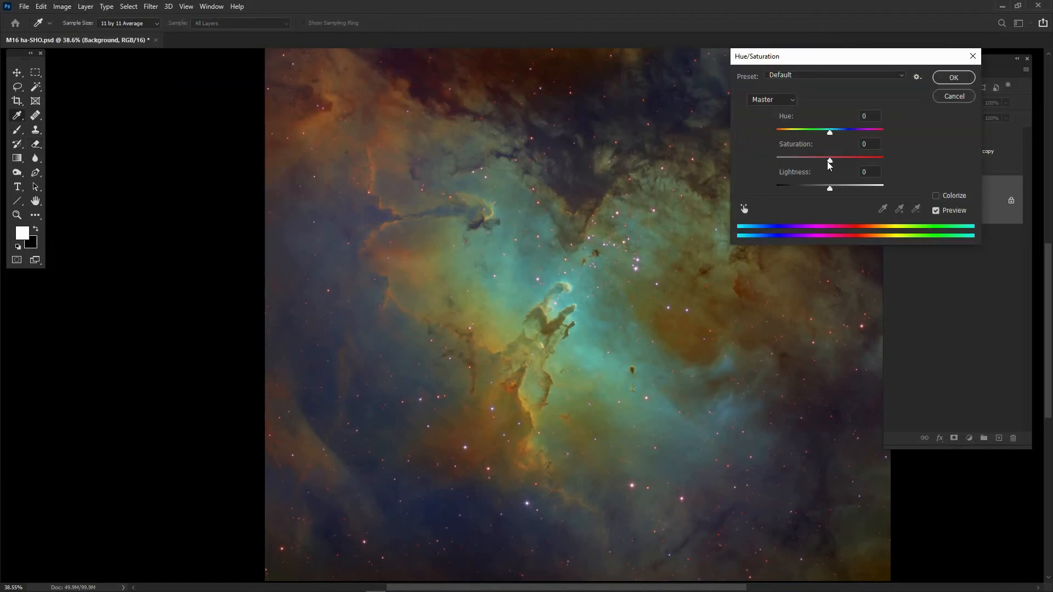
{"action": "left_click_drag", "start_coordinate": [829, 165], "coordinate": [822, 162]}
{"action": "left_click", "coordinate": [954, 77]}
{"action": "key", "text": "e"}
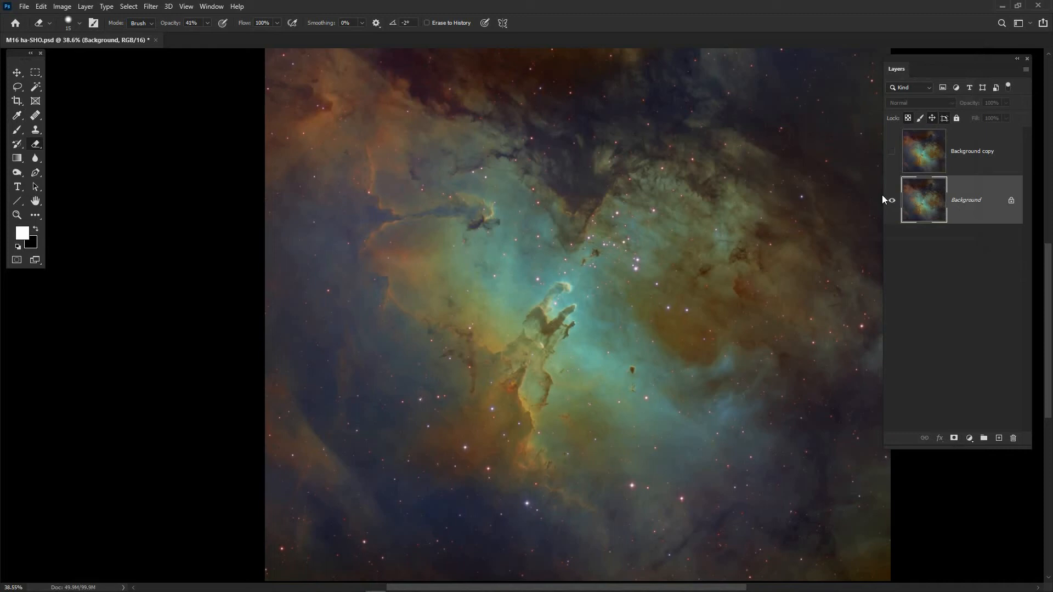
Show and select the Background copy layer, toggling its visibility to compare it with the desaturated layer beneath.
{"action": "left_click", "coordinate": [891, 153]}
{"action": "left_click", "coordinate": [966, 154]}
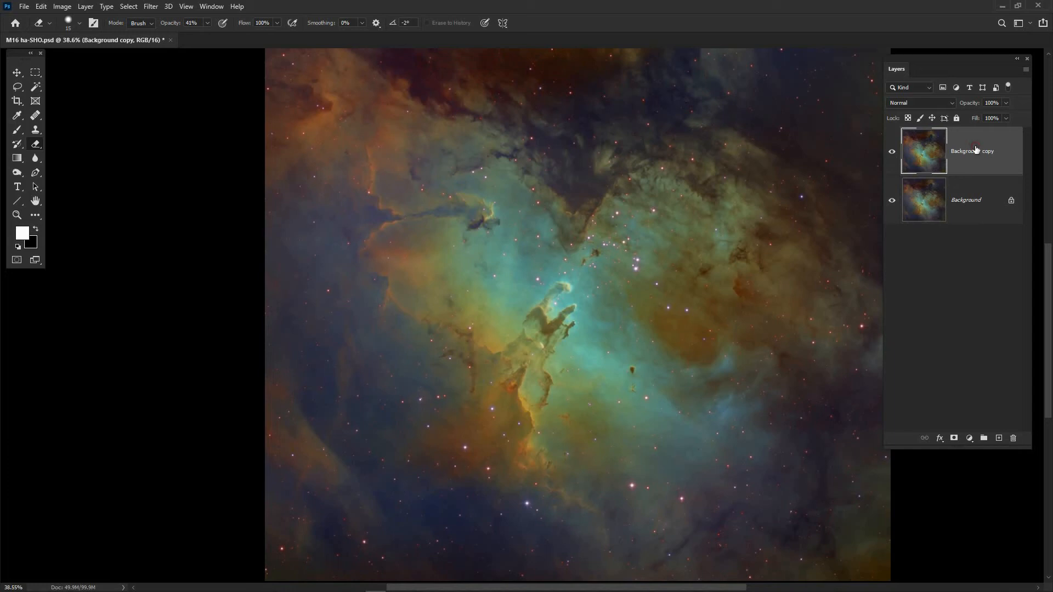
{"action": "left_click", "coordinate": [892, 152]}
{"action": "scroll", "coordinate": [526, 358], "scroll_direction": "up", "scroll_amount": 4}
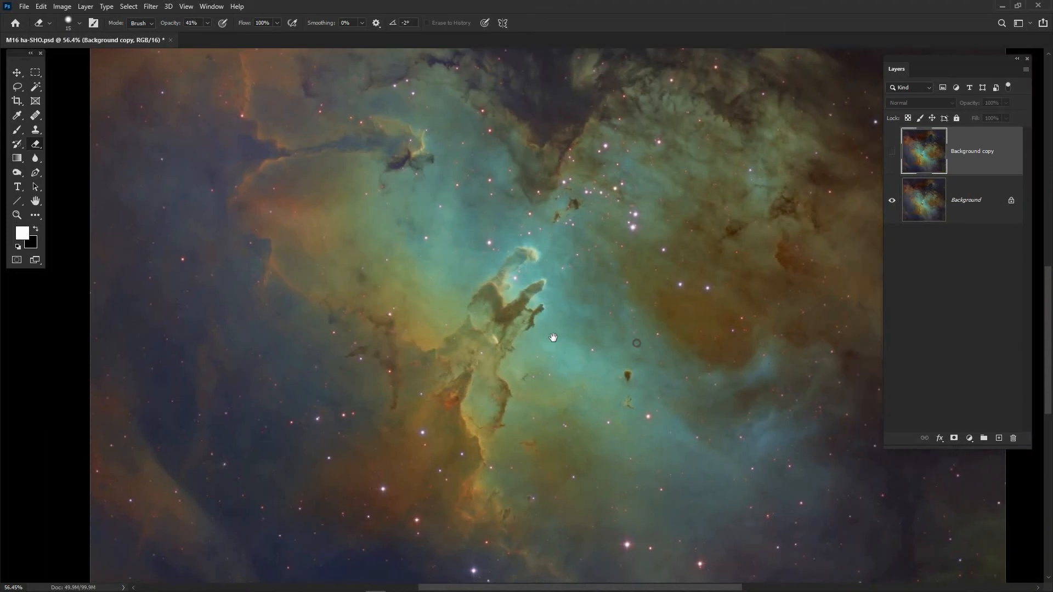
{"action": "left_click_drag", "start_coordinate": [553, 337], "coordinate": [527, 333]}
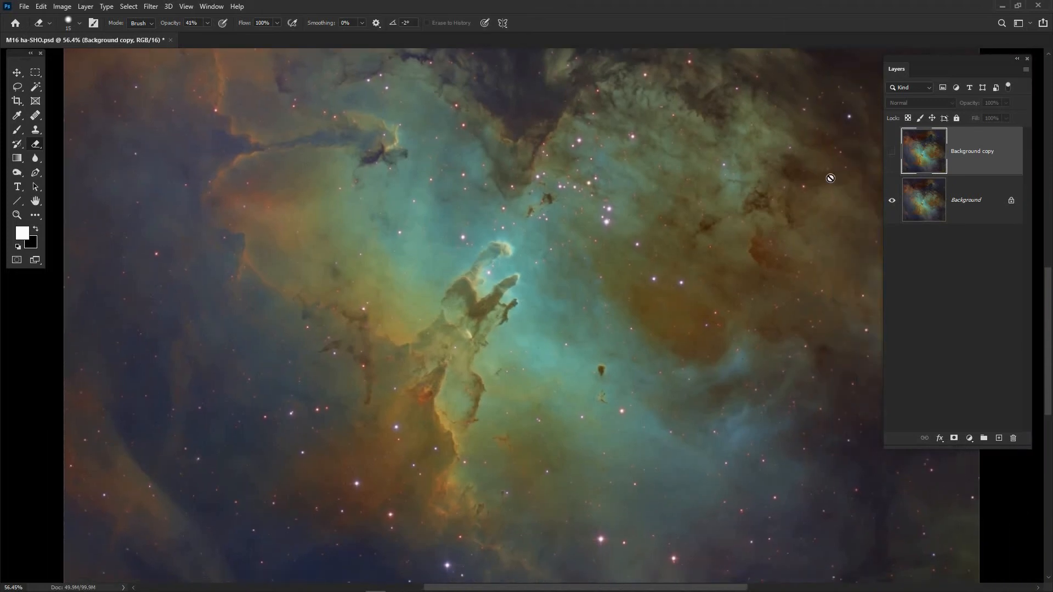
{"action": "left_click", "coordinate": [893, 152]}
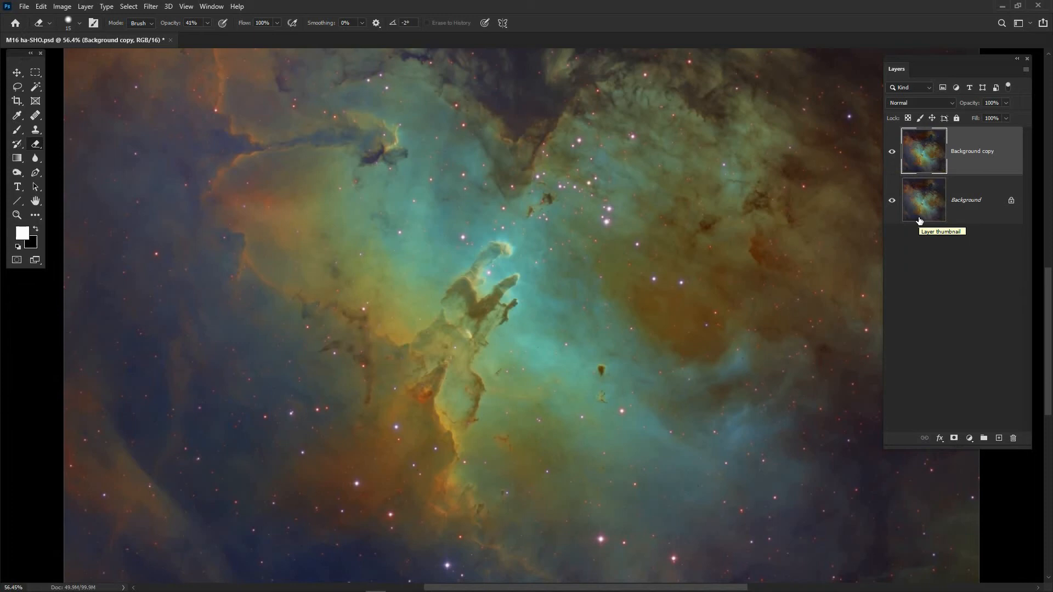
Erase the area around and to the left of the pillars on the Background copy layer, enlarging the Eraser to 400 px.
{"action": "left_click", "coordinate": [35, 144]}
{"action": "key", "text": "bracketright"}
{"action": "key", "text": "bracketright"}
{"action": "key", "text": "bracketright"}
{"action": "key", "text": "bracketright"}
{"action": "key", "text": "bracketright"}
{"action": "key", "text": "bracketright"}
{"action": "key", "text": "bracketright"}
{"action": "key", "text": "bracketright"}
{"action": "key", "text": "bracketright"}
{"action": "key", "text": "bracketright"}
{"action": "key", "text": "bracketright"}
{"action": "key", "text": "bracketright"}
{"action": "key", "text": "bracketright"}
{"action": "key", "text": "bracketright"}
{"action": "key", "text": "bracketright"}
{"action": "key", "text": "bracketright"}
{"action": "key", "text": "bracketright"}
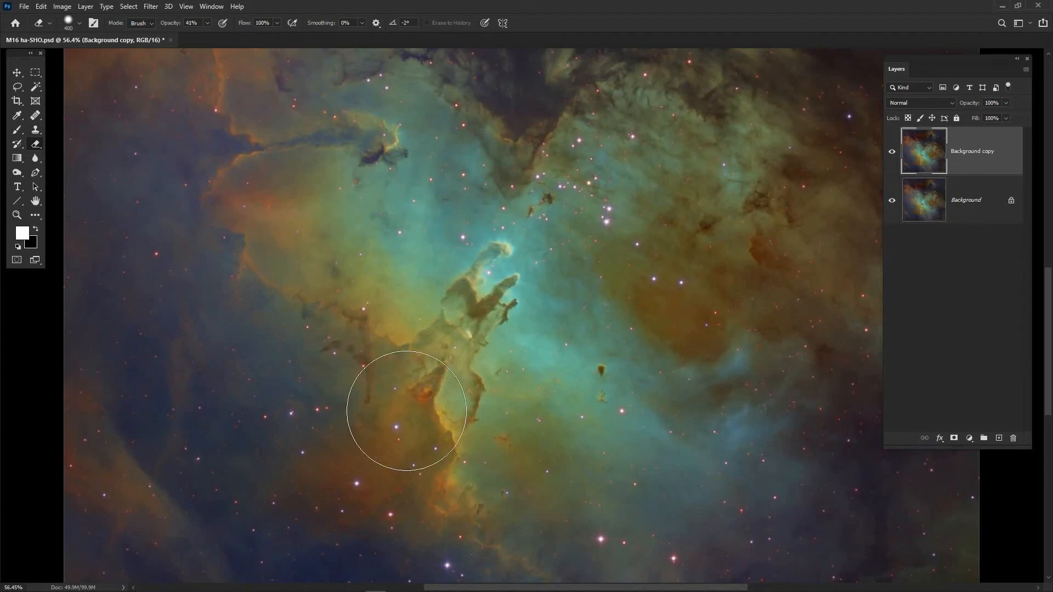
{"action": "left_click_drag", "start_coordinate": [437, 407], "coordinate": [472, 331]}
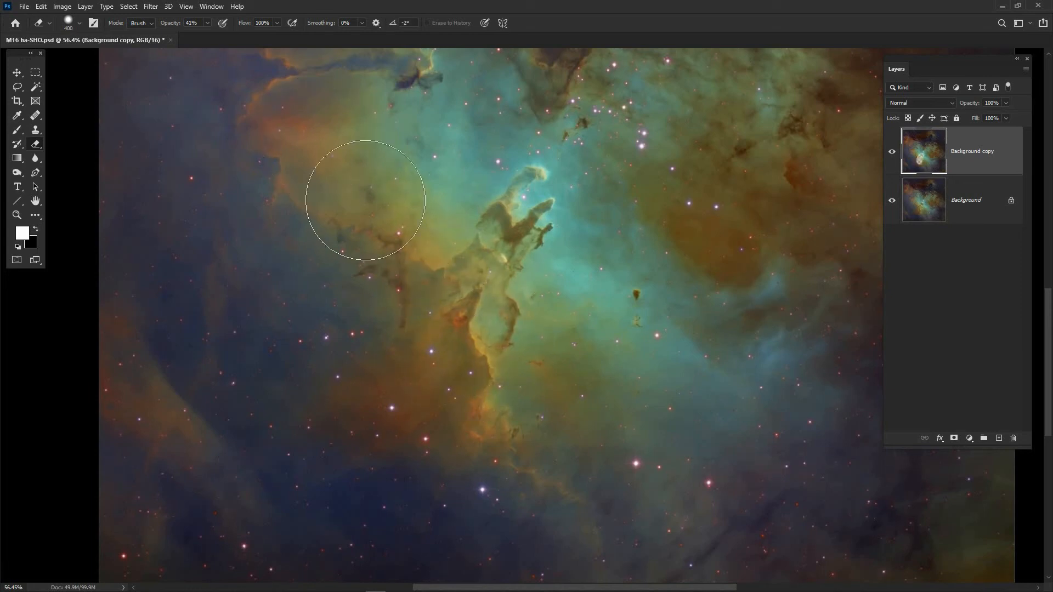
{"action": "mouse_move", "coordinate": [365, 200]}
{"action": "left_mouse_down"}
{"action": "mouse_move", "coordinate": [427, 245]}
{"action": "mouse_move", "coordinate": [445, 306]}
{"action": "mouse_move", "coordinate": [438, 335]}
{"action": "mouse_move", "coordinate": [459, 282]}
{"action": "mouse_move", "coordinate": [435, 336]}
{"action": "left_mouse_up"}
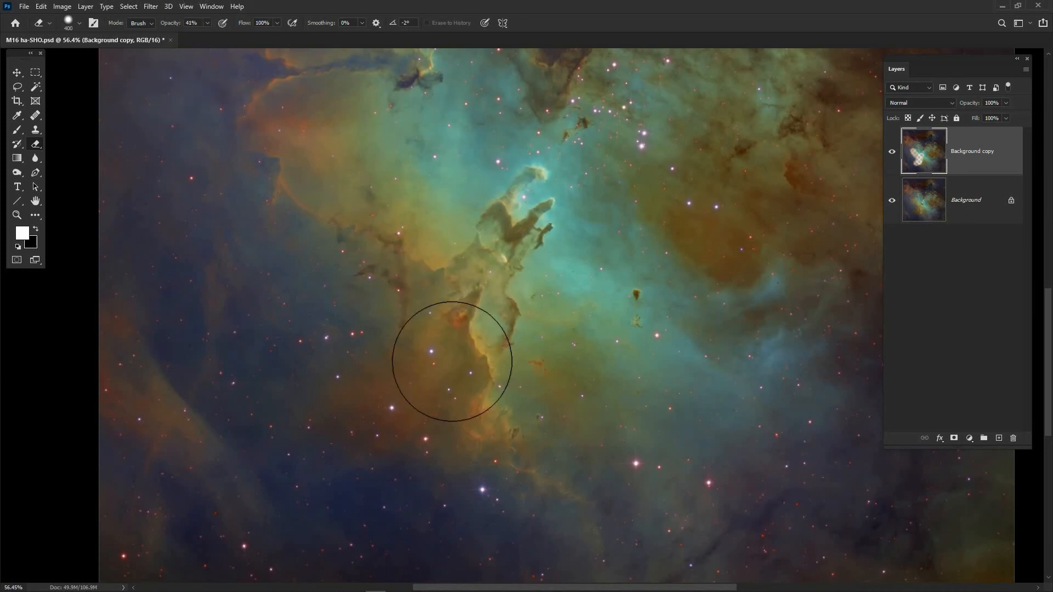
Erase the brown clouds right of the star cluster and the orange clouds at the nebula's upper left on the Background copy layer.
{"action": "left_click_drag", "start_coordinate": [698, 253], "coordinate": [512, 403]}
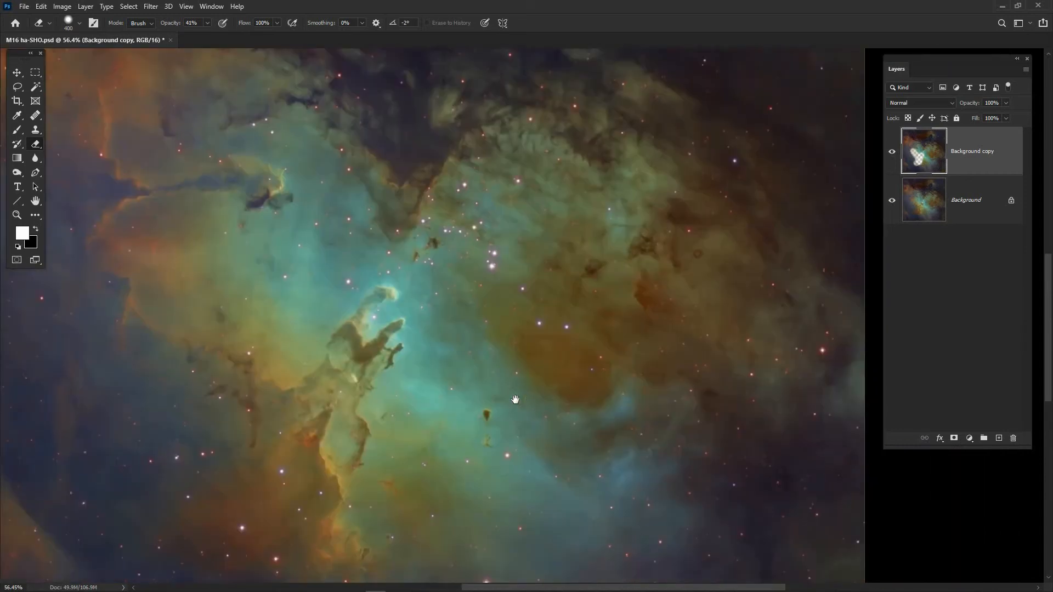
{"action": "left_click_drag", "start_coordinate": [597, 329], "coordinate": [653, 247]}
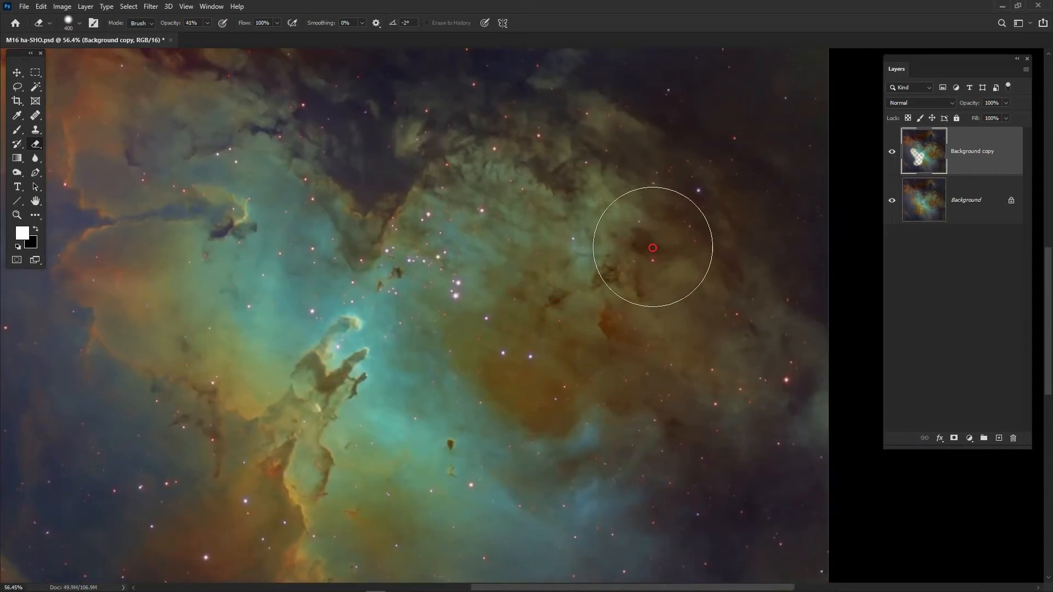
{"action": "left_click_drag", "start_coordinate": [443, 244], "coordinate": [664, 379]}
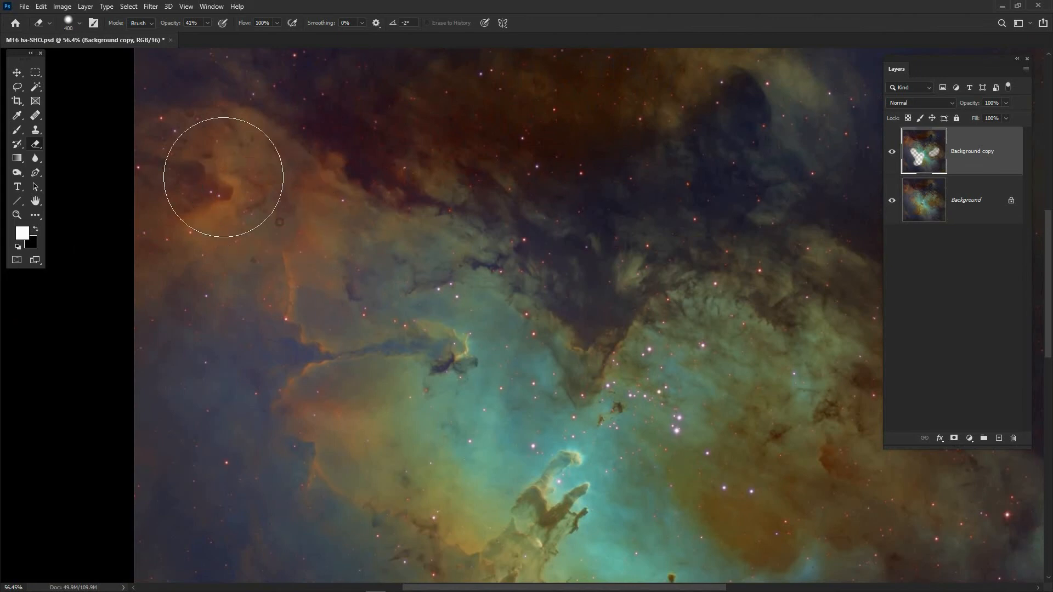
{"action": "mouse_move", "coordinate": [202, 184]}
{"action": "left_mouse_down"}
{"action": "mouse_move", "coordinate": [147, 186]}
{"action": "mouse_move", "coordinate": [169, 207]}
{"action": "mouse_move", "coordinate": [237, 171]}
{"action": "mouse_move", "coordinate": [271, 170]}
{"action": "left_mouse_up"}
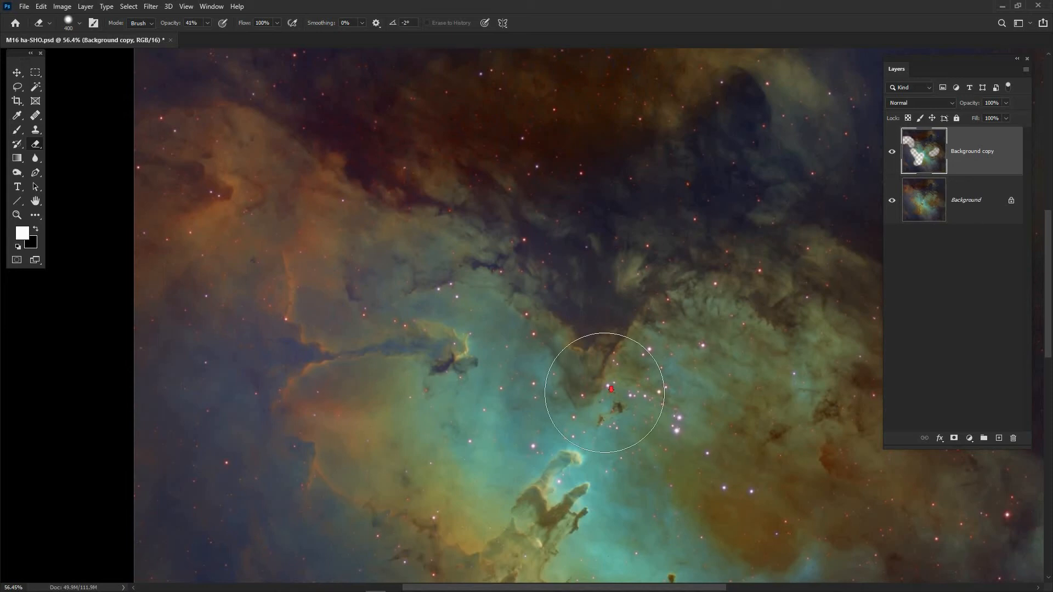
{"action": "scroll", "coordinate": [606, 386], "scroll_direction": "down", "scroll_amount": 2}
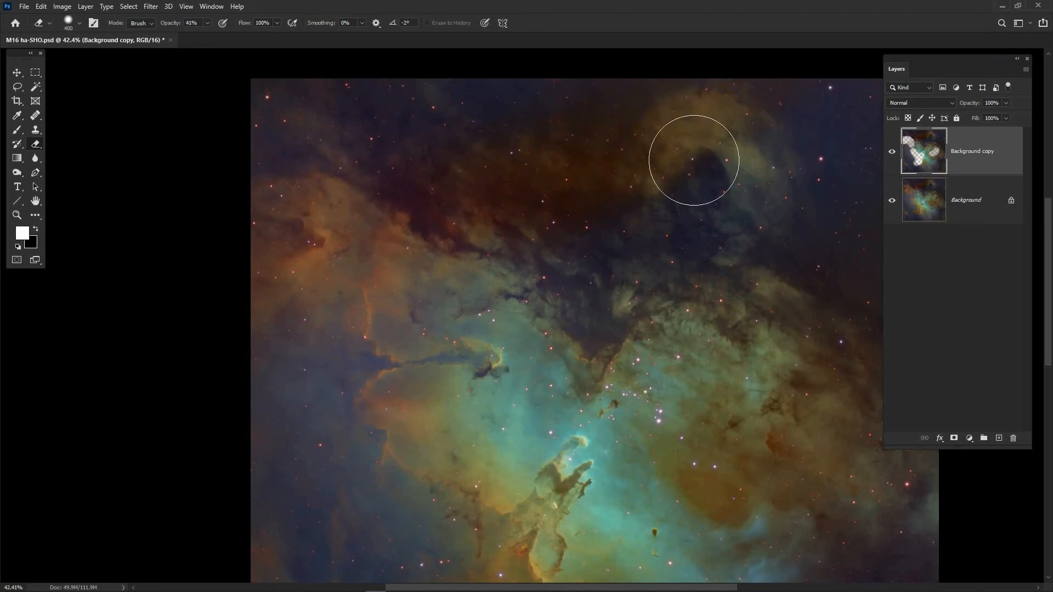
Erase the brown clouds along the nebula's upper edge on the Background copy layer, and merge it down into the Background.
{"action": "left_click_drag", "start_coordinate": [694, 160], "coordinate": [490, 190]}
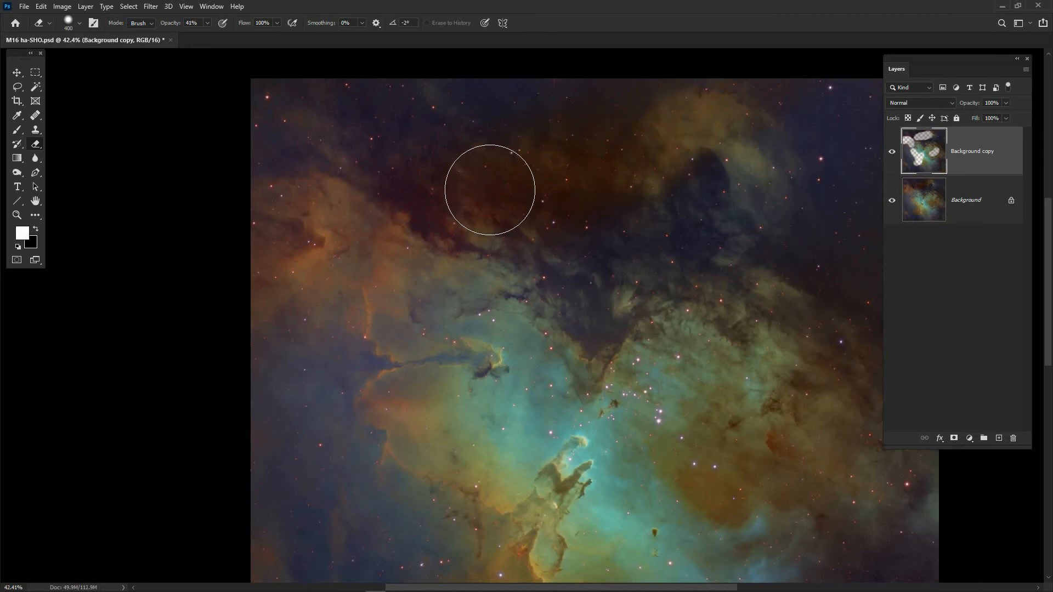
{"action": "scroll", "coordinate": [622, 373], "scroll_direction": "down", "scroll_amount": 1}
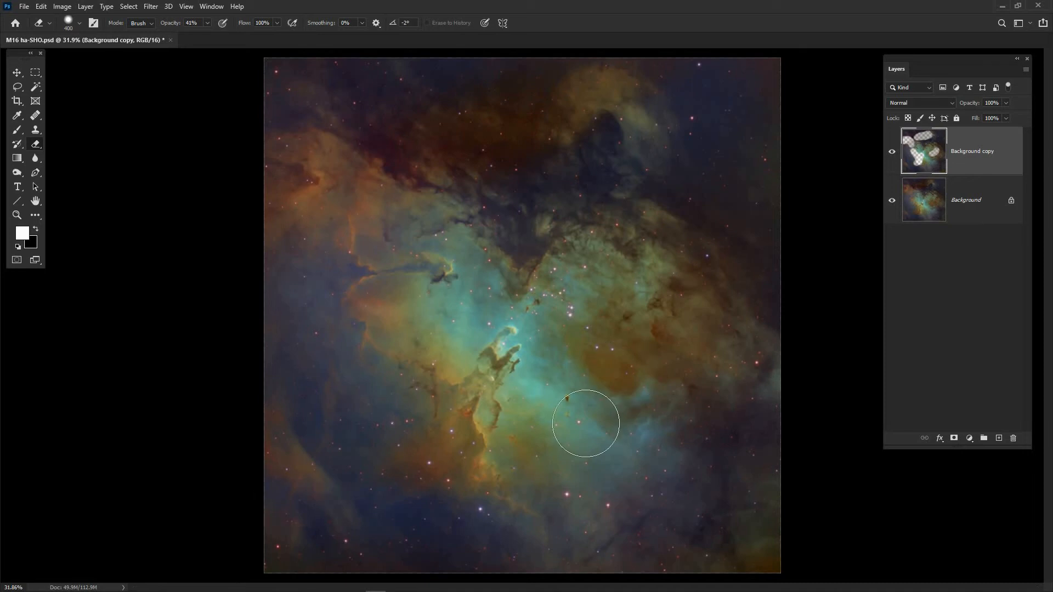
{"action": "key", "text": "ctrl+e"}
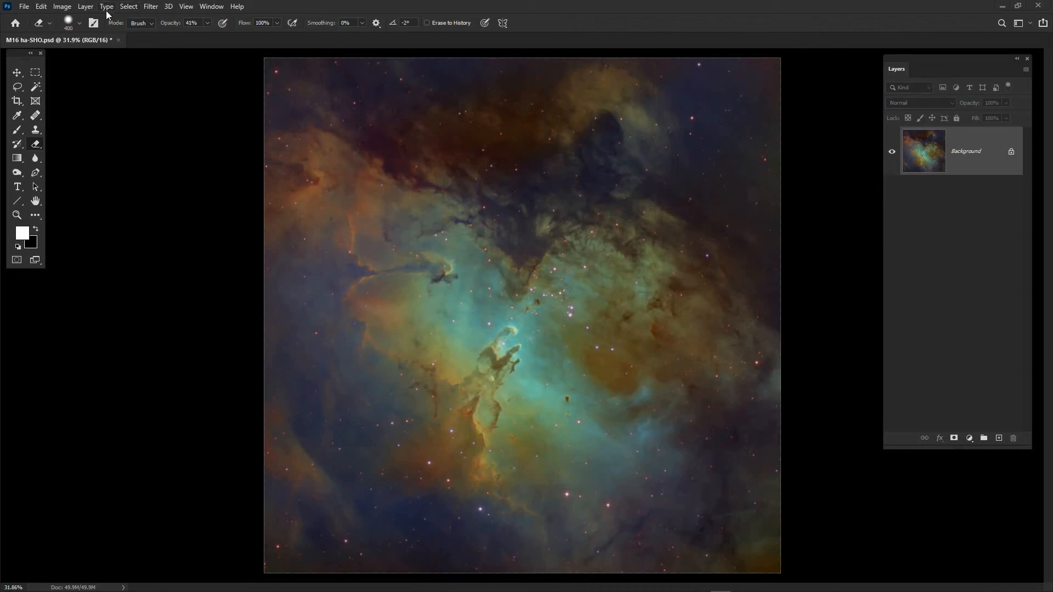
Duplicate the Background layer as Background copy, hide the copy and select the Background layer.
{"action": "left_click", "coordinate": [86, 7]}
{"action": "left_click", "coordinate": [115, 49]}
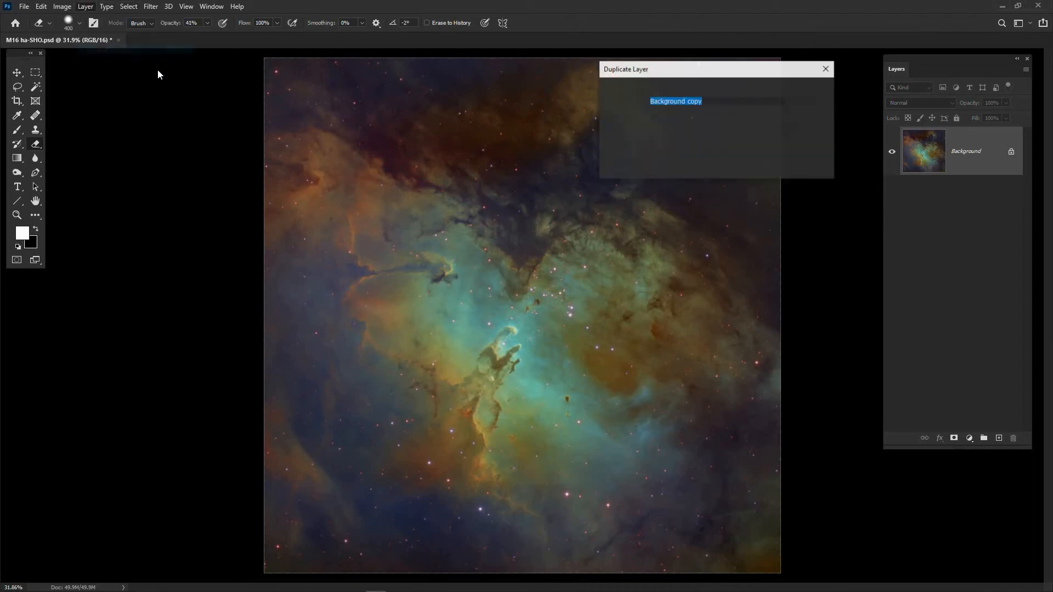
{"action": "left_click", "coordinate": [812, 90]}
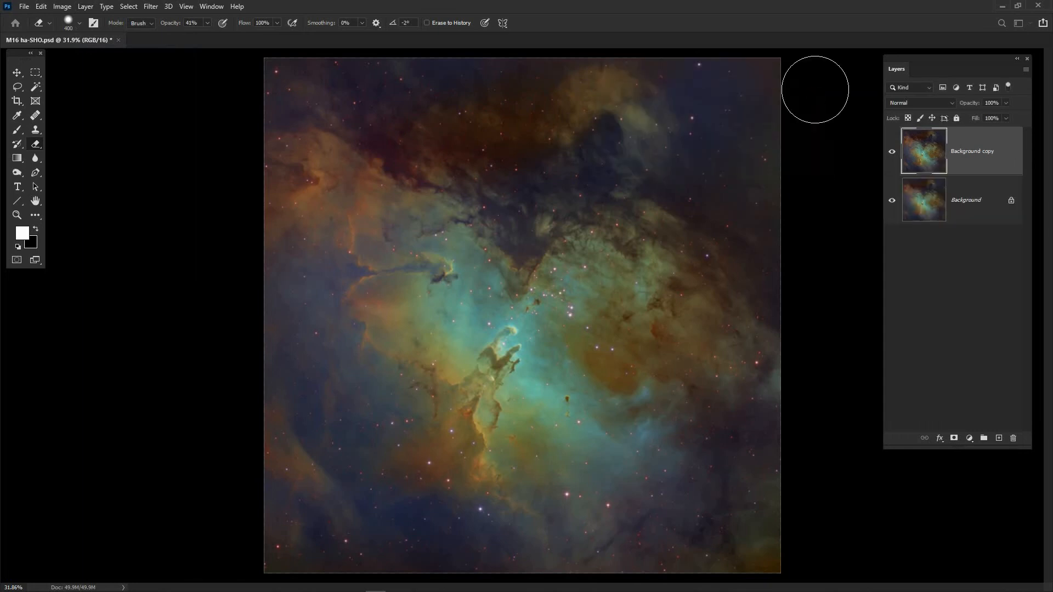
{"action": "left_click", "coordinate": [891, 154]}
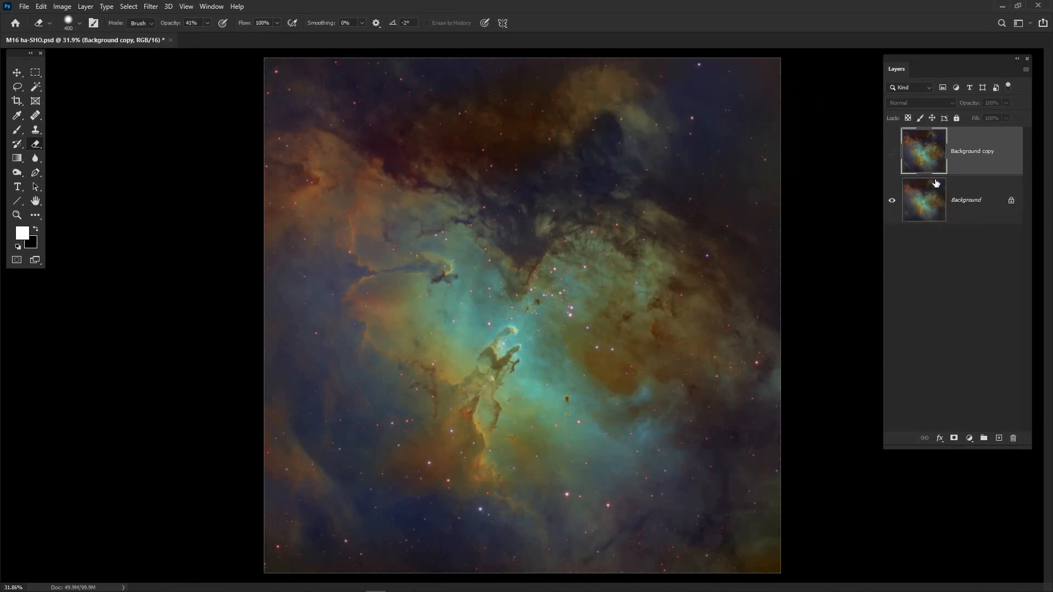
{"action": "left_click", "coordinate": [976, 202]}
Apply the Camera Raw Filter to the Background layer with Clarity set to +32.
{"action": "scroll", "coordinate": [523, 344], "scroll_direction": "up", "scroll_amount": 3}
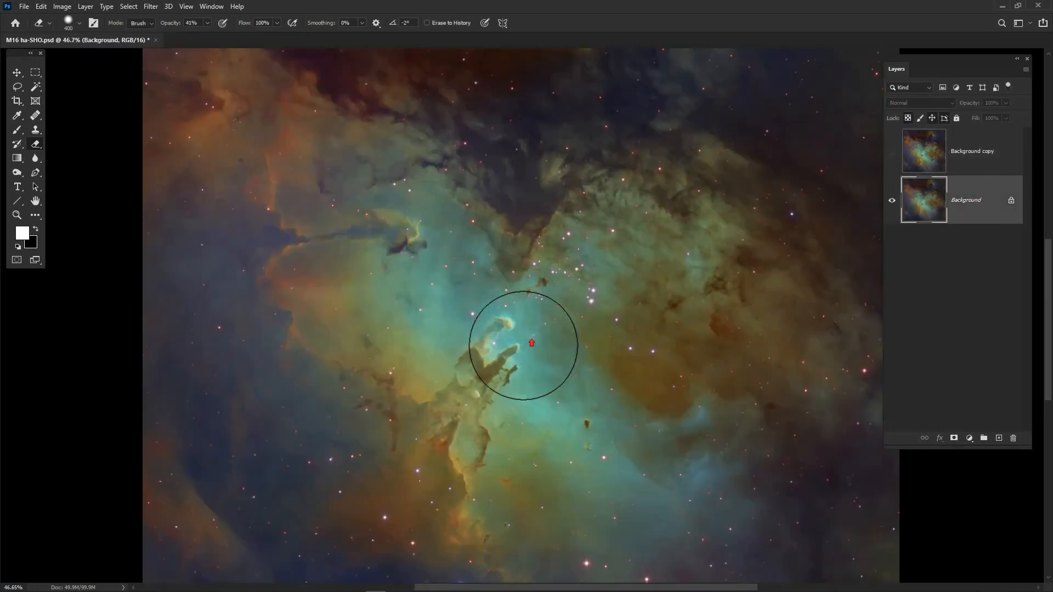
{"action": "scroll", "coordinate": [484, 398], "scroll_direction": "up", "scroll_amount": 2}
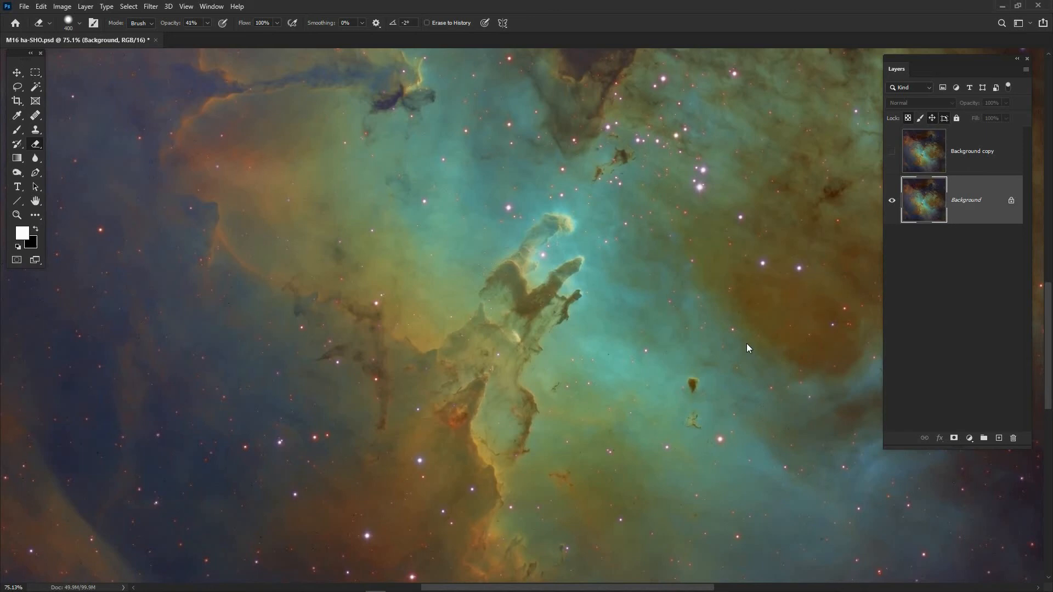
{"action": "key", "text": "shift+ctrl+a"}
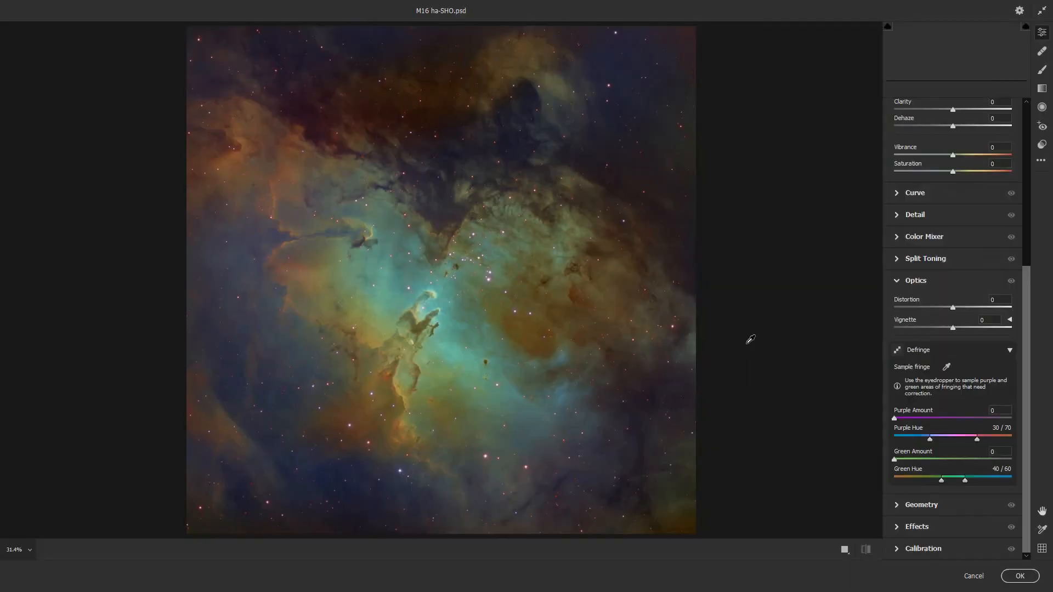
{"action": "scroll", "coordinate": [981, 344], "scroll_direction": "up", "scroll_amount": 5}
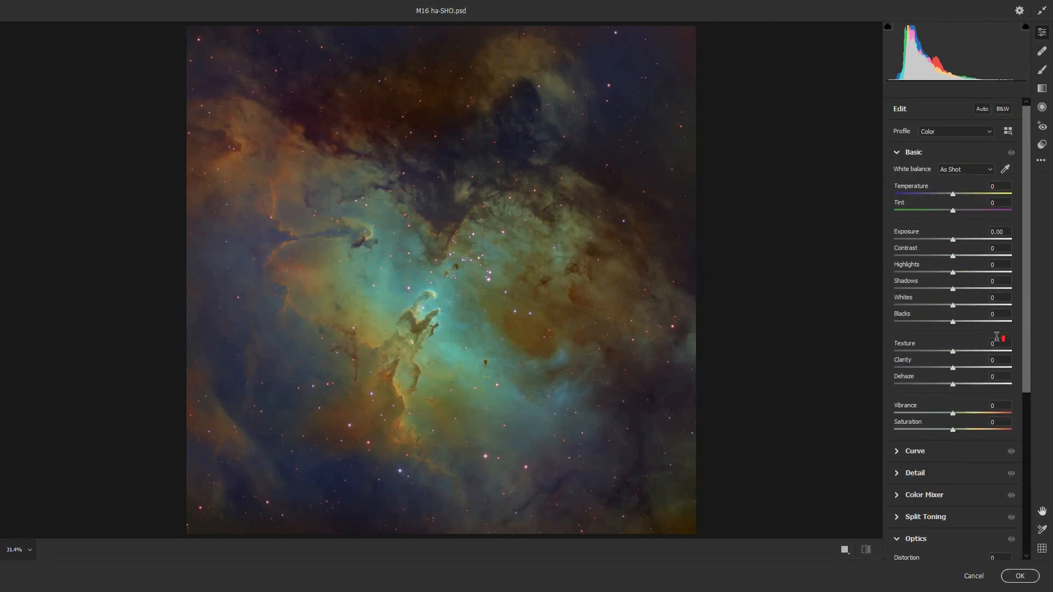
{"action": "scroll", "coordinate": [460, 320], "scroll_direction": "up", "scroll_amount": 6}
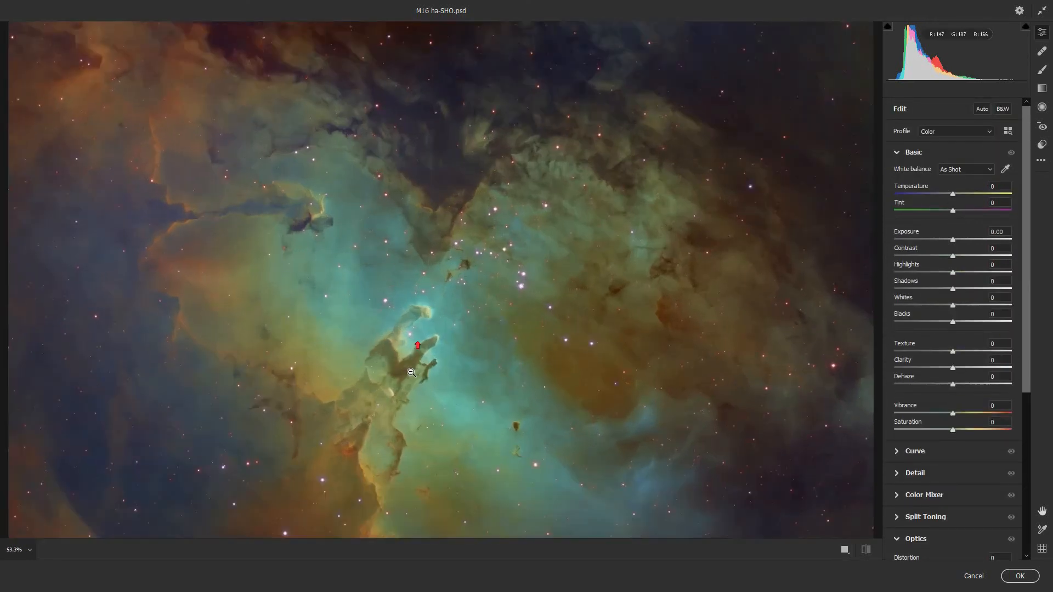
{"action": "scroll", "coordinate": [399, 410], "scroll_direction": "down", "scroll_amount": 2}
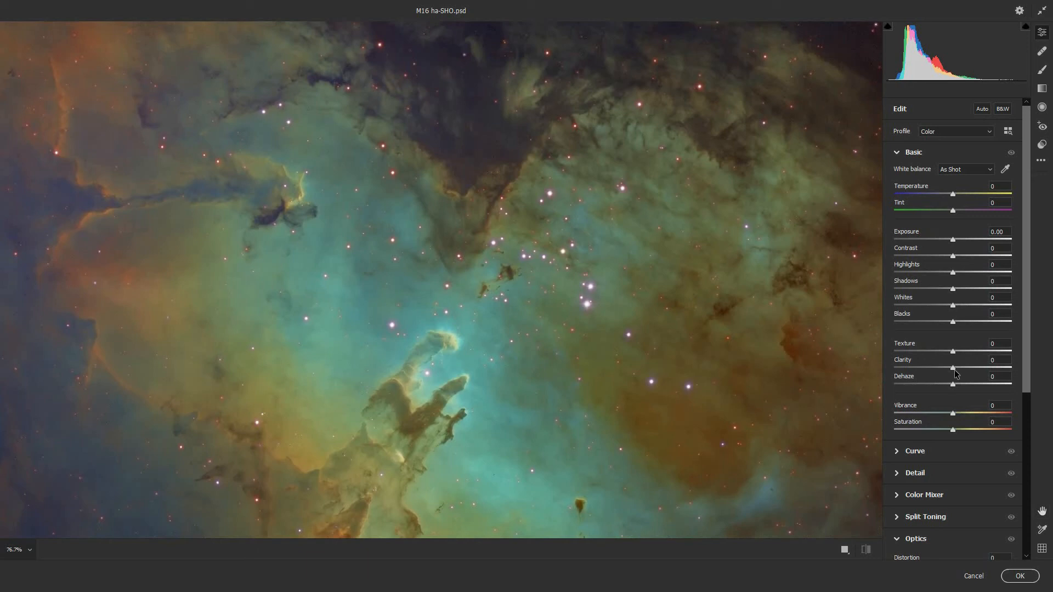
{"action": "left_click_drag", "start_coordinate": [953, 369], "coordinate": [976, 374]}
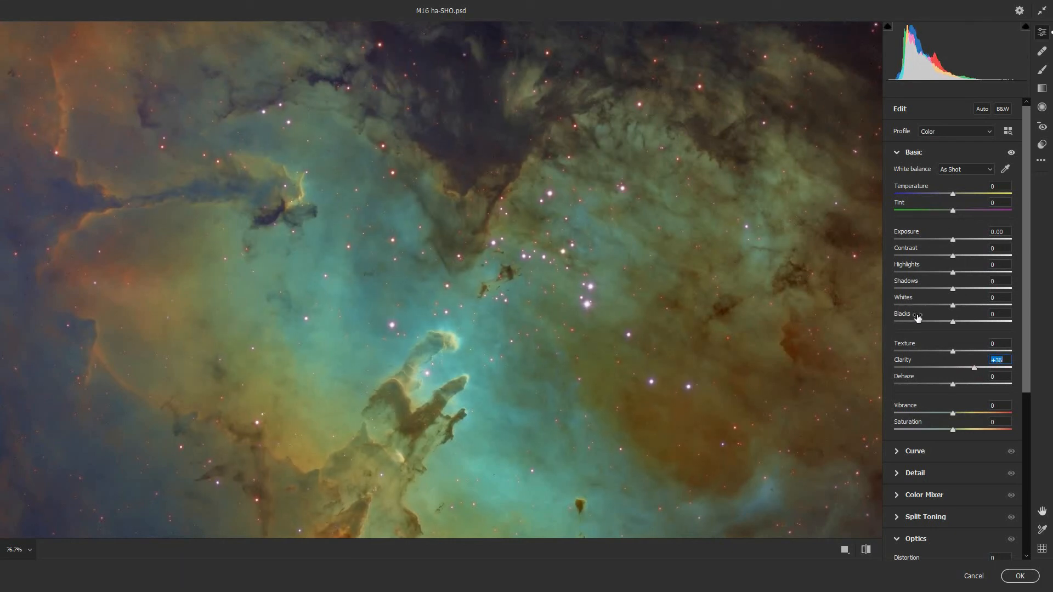
{"action": "mouse_move", "coordinate": [974, 367]}
{"action": "left_mouse_down"}
{"action": "mouse_move", "coordinate": [895, 379]}
{"action": "mouse_move", "coordinate": [982, 386]}
{"action": "mouse_move", "coordinate": [970, 386]}
{"action": "left_mouse_up"}
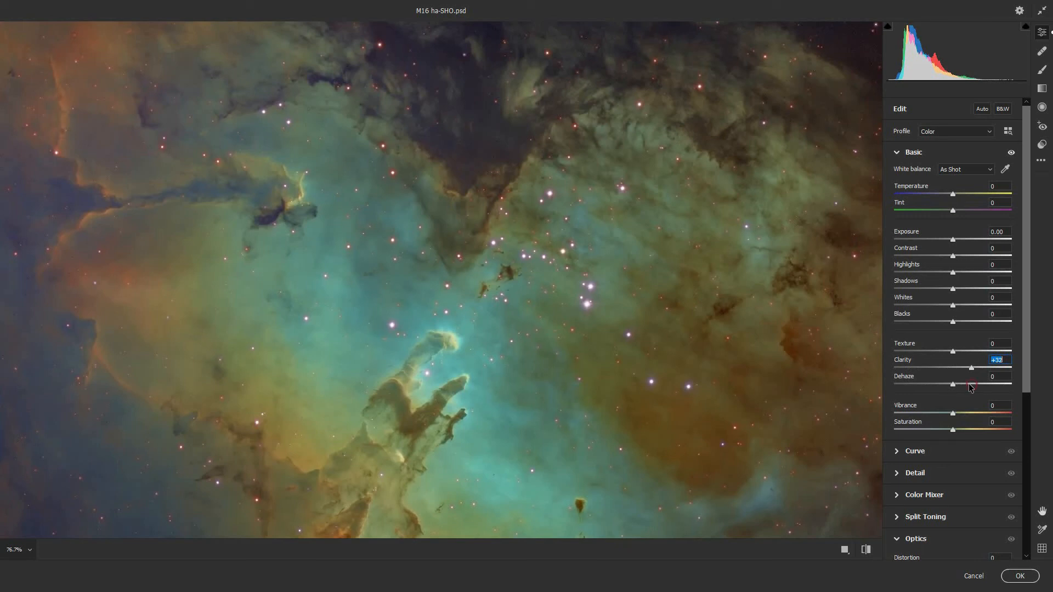
{"action": "left_click", "coordinate": [1021, 576]}
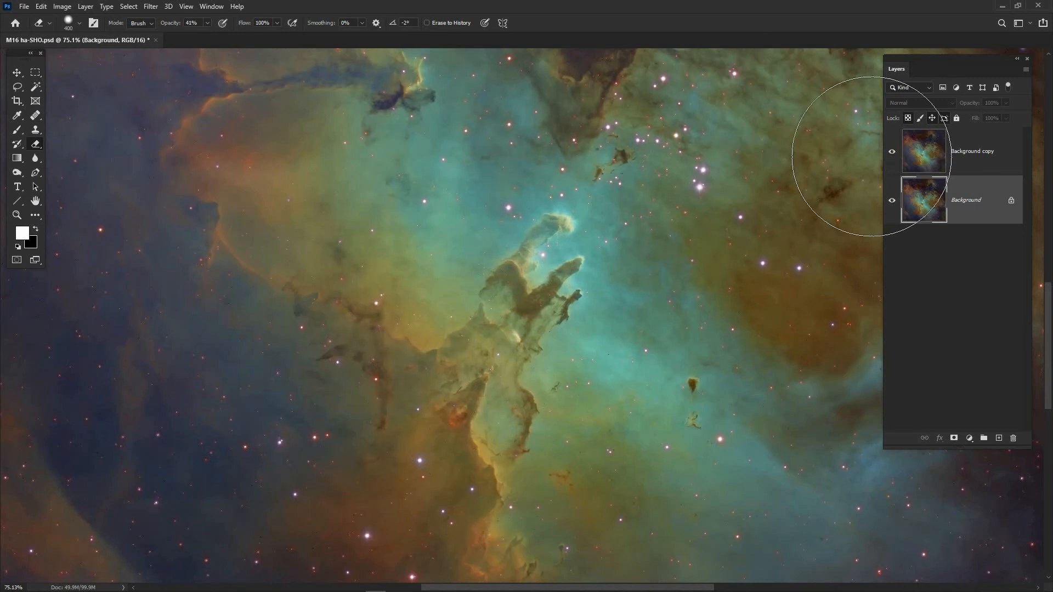
Select the Background copy layer and toggle its visibility at 100% zoom to compare it with the Clarity-enhanced layer beneath.
{"action": "key", "text": "ctrl+1"}
{"action": "left_click_drag", "start_coordinate": [636, 205], "coordinate": [545, 424]}
{"action": "left_click", "coordinate": [973, 155]}
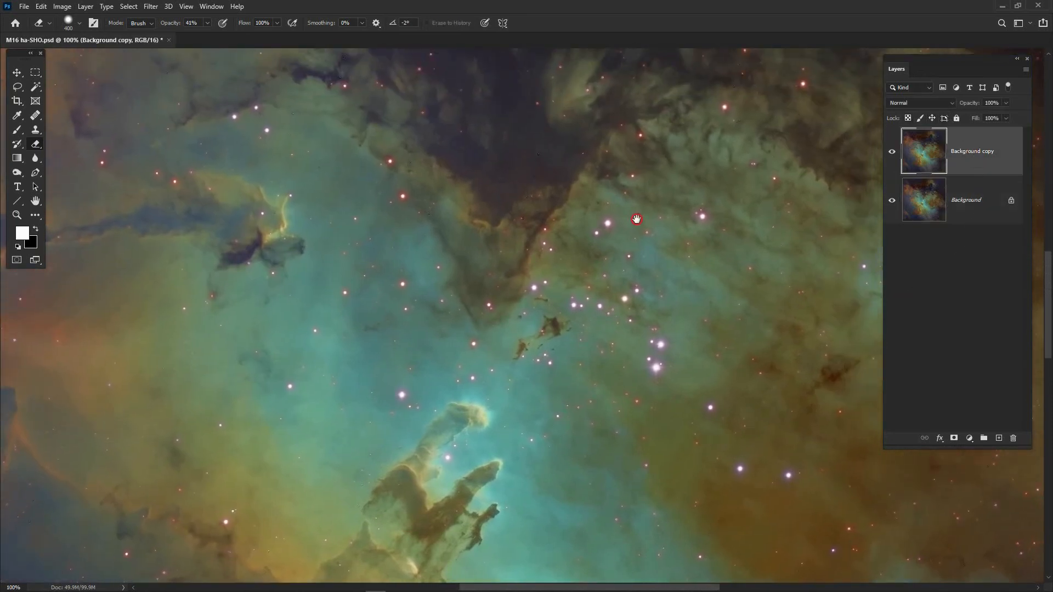
{"action": "left_click_drag", "start_coordinate": [716, 174], "coordinate": [666, 313]}
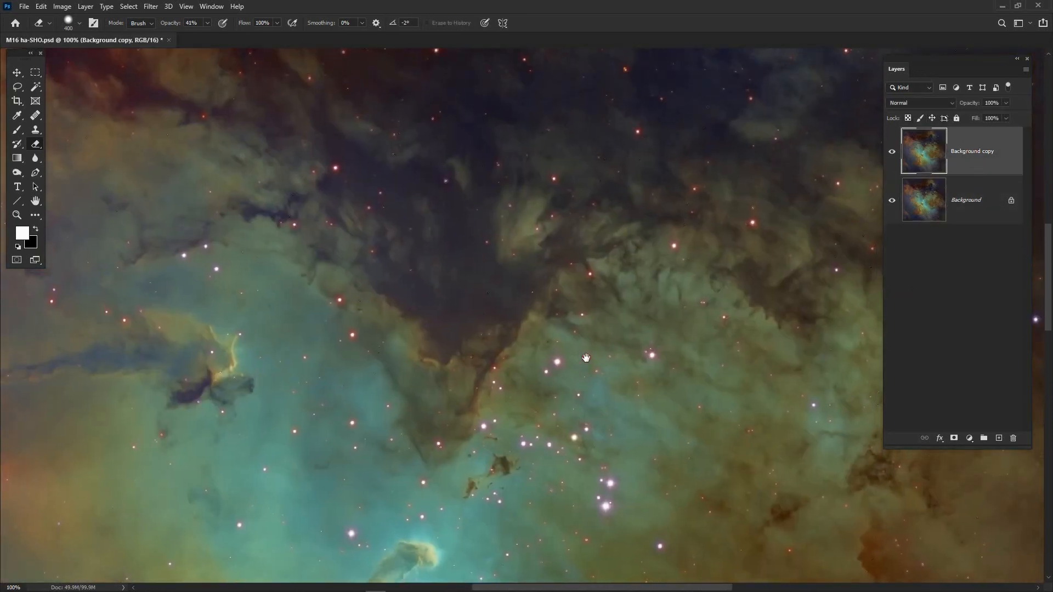
{"action": "left_click", "coordinate": [891, 152]}
{"action": "left_click", "coordinate": [891, 152]}
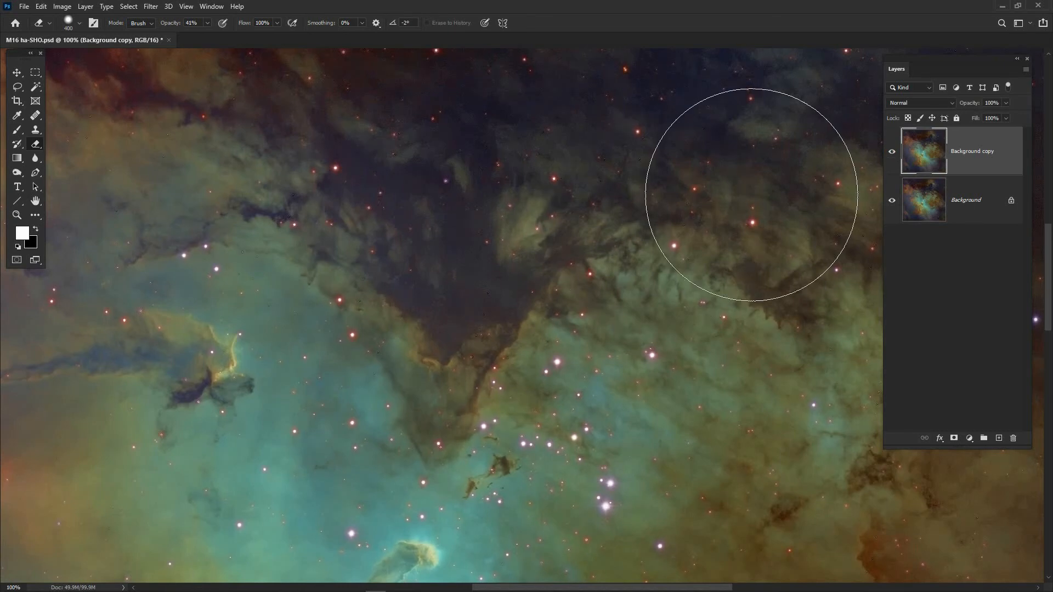
Examine the star cluster, the nebula's lower part and the pillars for structures that would benefit from the added clarity.
{"action": "left_click_drag", "start_coordinate": [515, 329], "coordinate": [526, 160]}
{"action": "scroll", "coordinate": [561, 261], "scroll_direction": "down", "scroll_amount": 4}
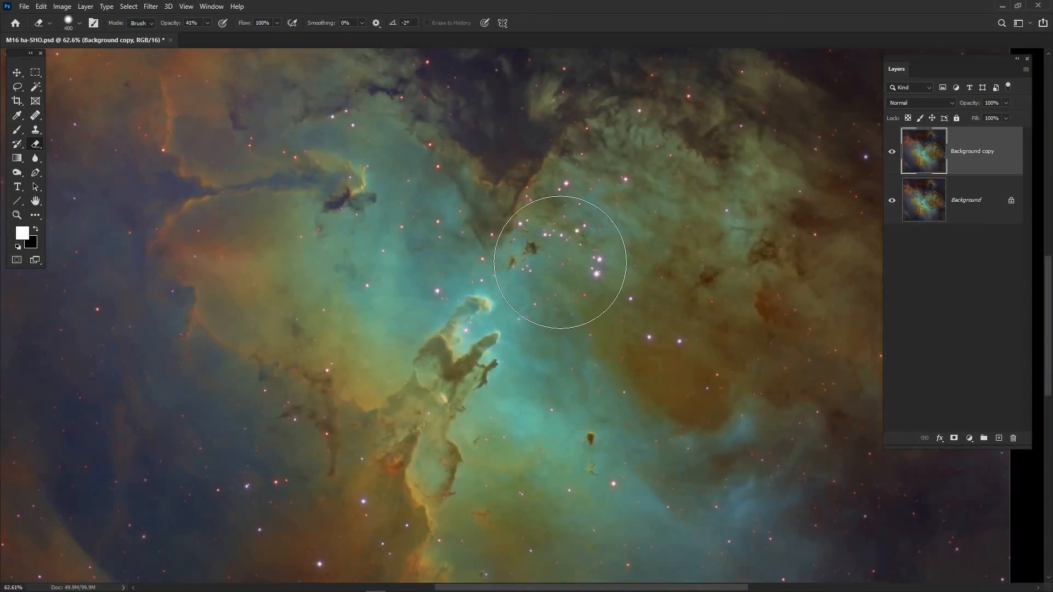
{"action": "left_click_drag", "start_coordinate": [592, 371], "coordinate": [491, 203]}
{"action": "left_click_drag", "start_coordinate": [565, 400], "coordinate": [527, 207]}
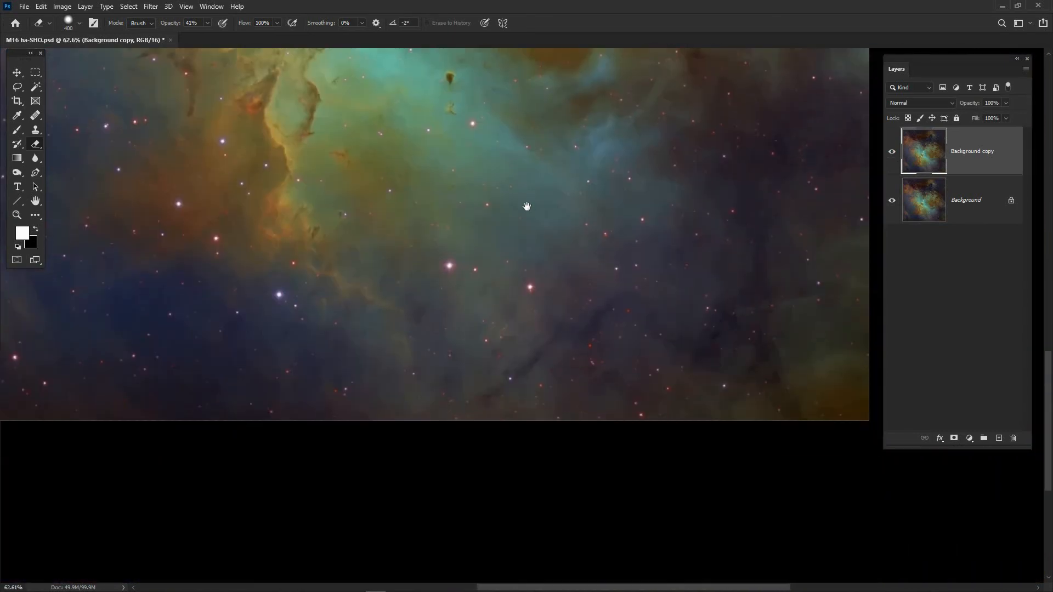
{"action": "scroll", "coordinate": [645, 293], "scroll_direction": "up", "scroll_amount": 5}
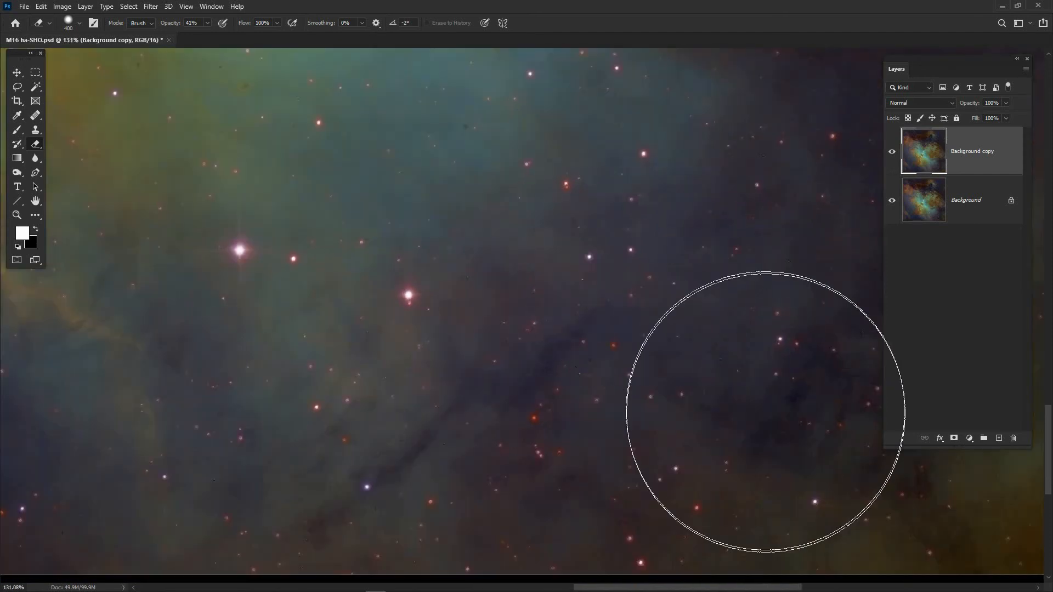
{"action": "left_click_drag", "start_coordinate": [338, 426], "coordinate": [846, 396]}
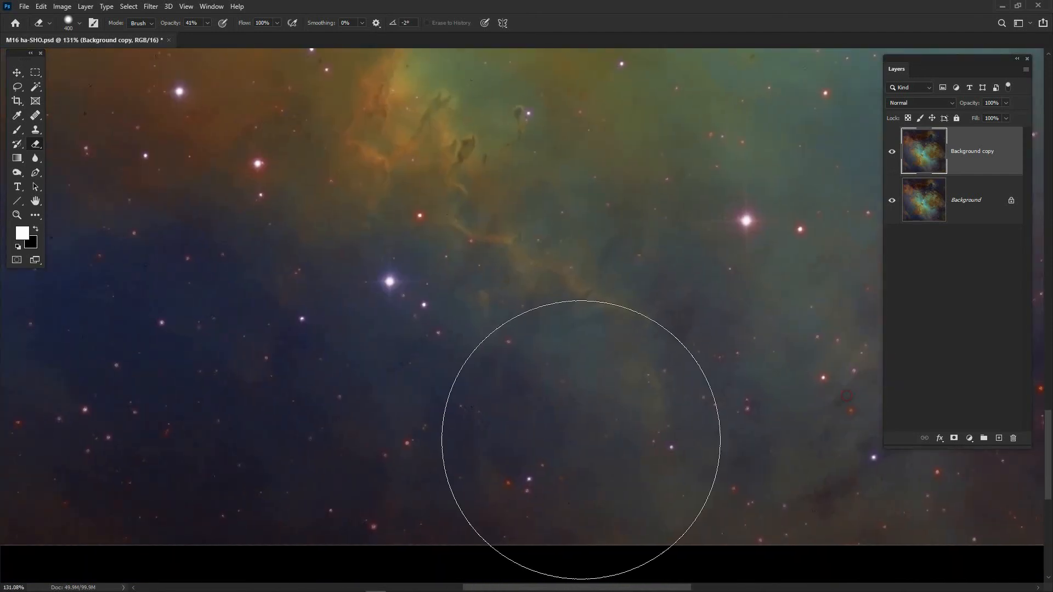
{"action": "scroll", "coordinate": [618, 247], "scroll_direction": "down", "scroll_amount": 3}
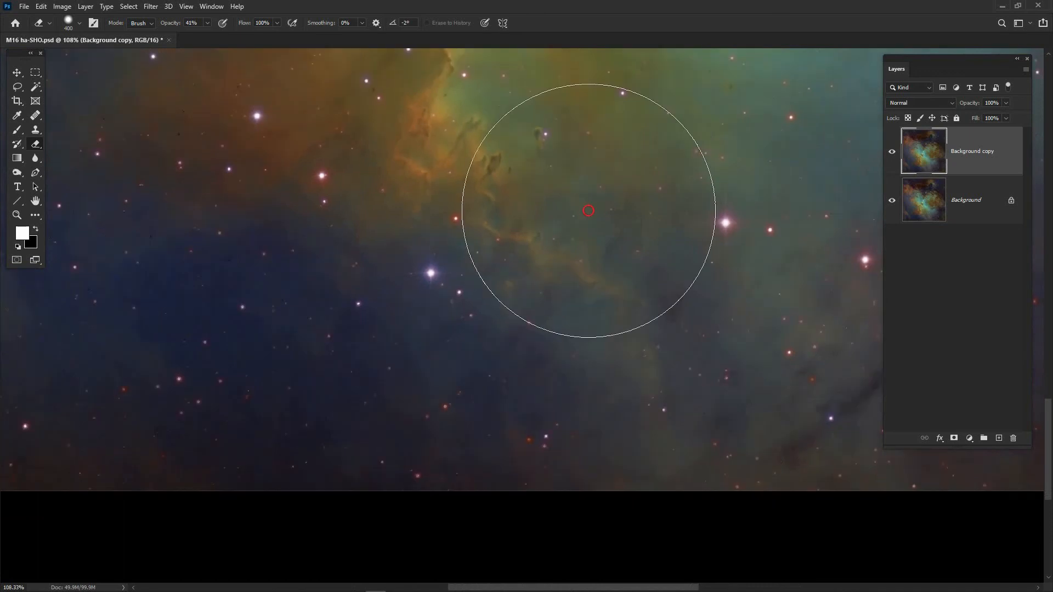
{"action": "left_click_drag", "start_coordinate": [618, 110], "coordinate": [625, 320]}
{"action": "scroll", "coordinate": [615, 206], "scroll_direction": "down", "scroll_amount": 5}
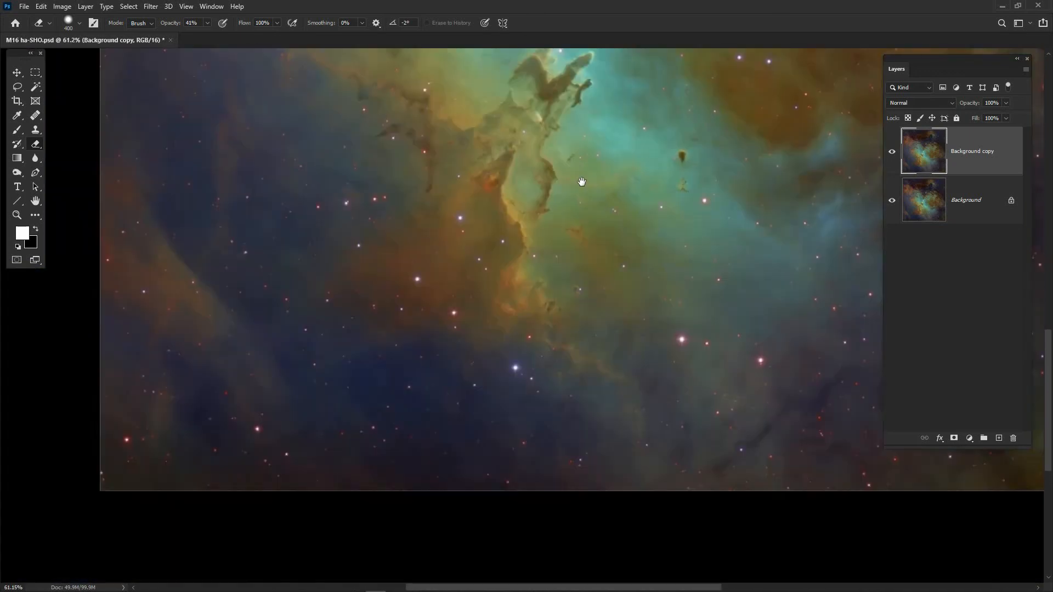
{"action": "mouse_move", "coordinate": [581, 181]}
{"action": "left_mouse_down"}
{"action": "mouse_move", "coordinate": [597, 391]}
{"action": "mouse_move", "coordinate": [619, 359]}
{"action": "mouse_move", "coordinate": [598, 423]}
{"action": "left_mouse_up"}
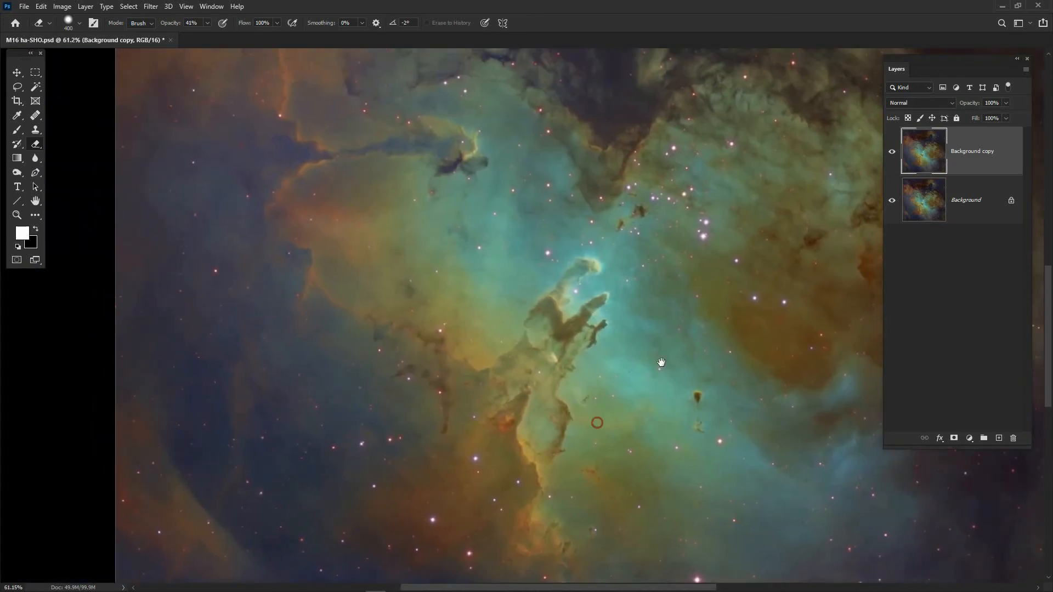
{"action": "scroll", "coordinate": [683, 317], "scroll_direction": "down", "scroll_amount": 3}
{"action": "left_click_drag", "start_coordinate": [725, 280], "coordinate": [616, 350]}
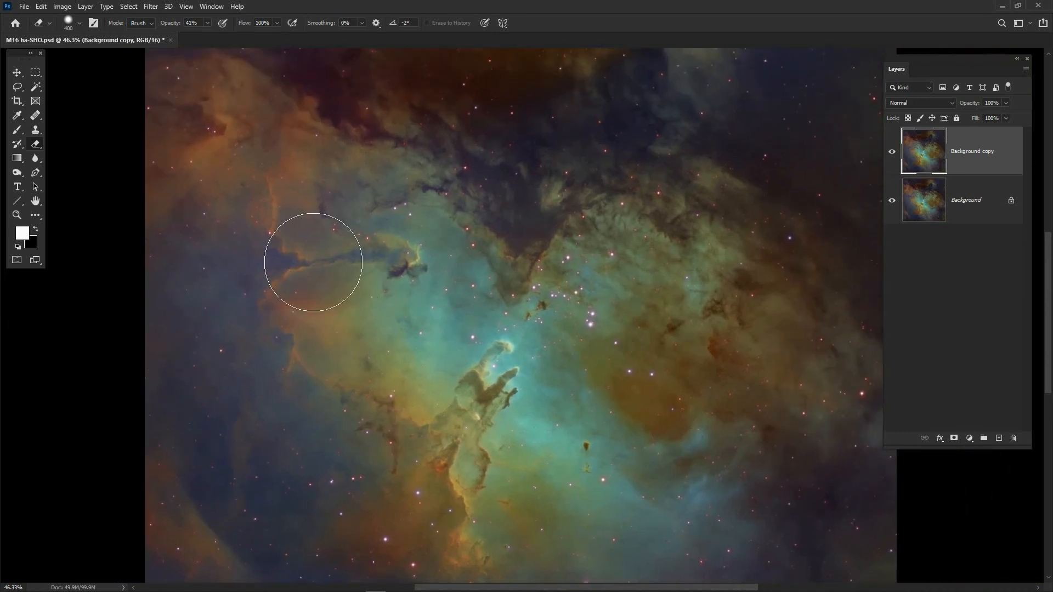
Reduce the Eraser to 300 px and erase over the tips of the central pillars on the Background copy layer.
{"action": "scroll", "coordinate": [541, 329], "scroll_direction": "up", "scroll_amount": 3}
{"action": "left_click_drag", "start_coordinate": [446, 470], "coordinate": [578, 308]}
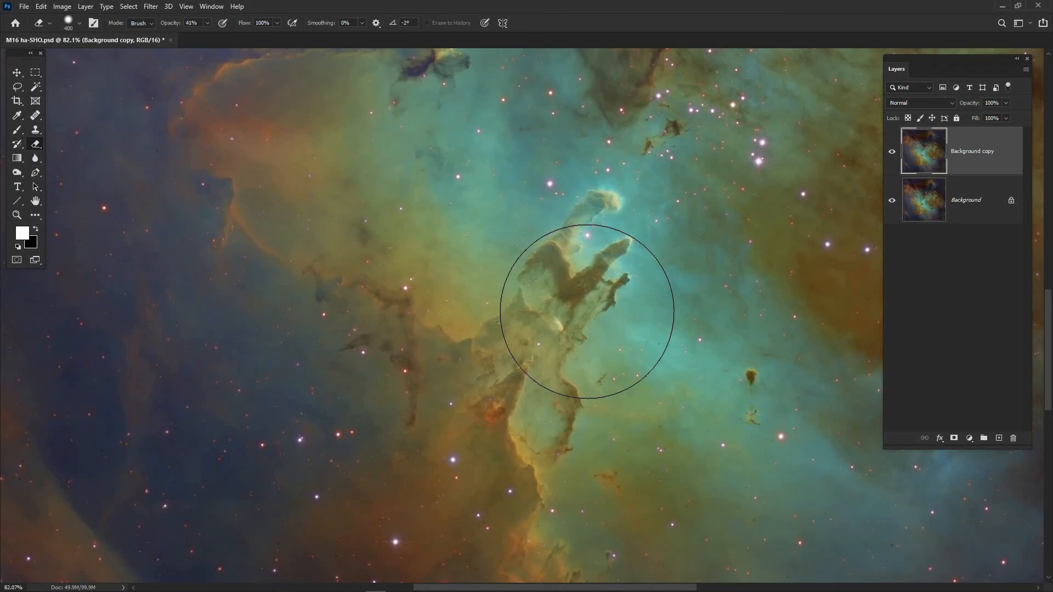
{"action": "key", "text": "bracketleft"}
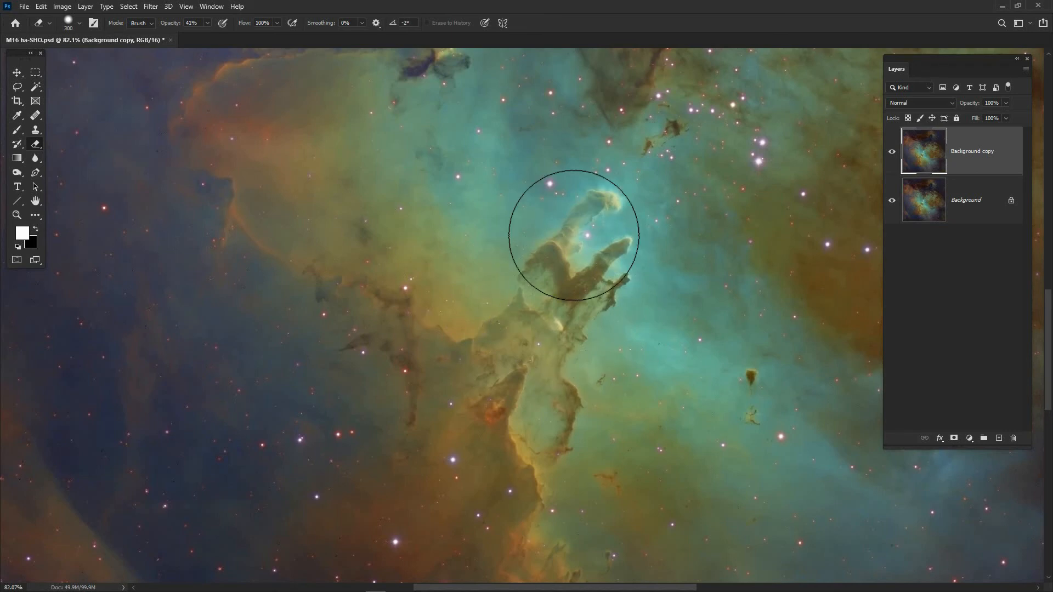
{"action": "scroll", "coordinate": [579, 260], "scroll_direction": "up", "scroll_amount": 2}
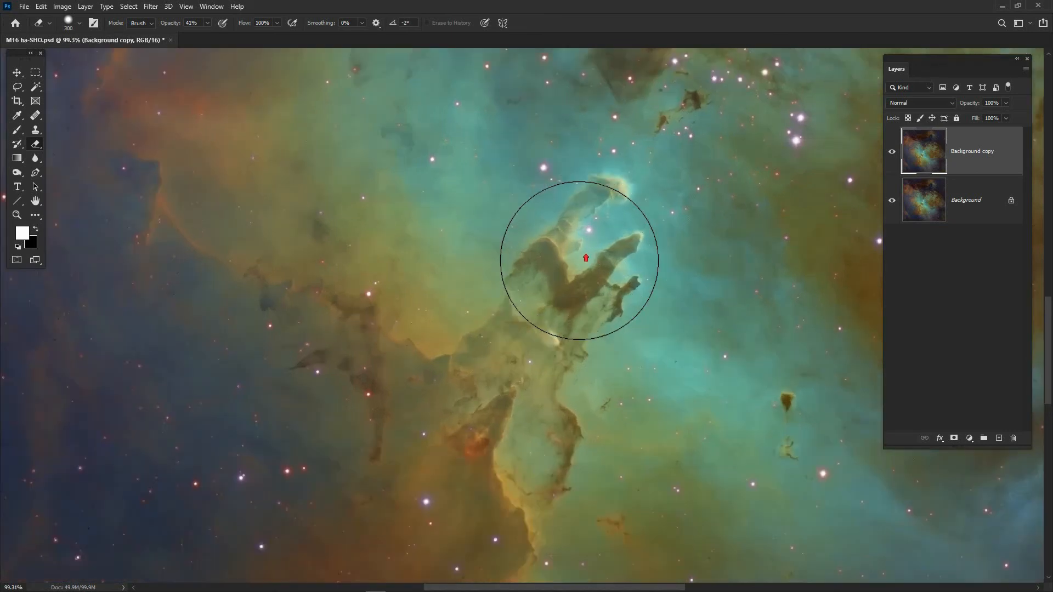
{"action": "scroll", "coordinate": [579, 260], "scroll_direction": "up", "scroll_amount": 2}
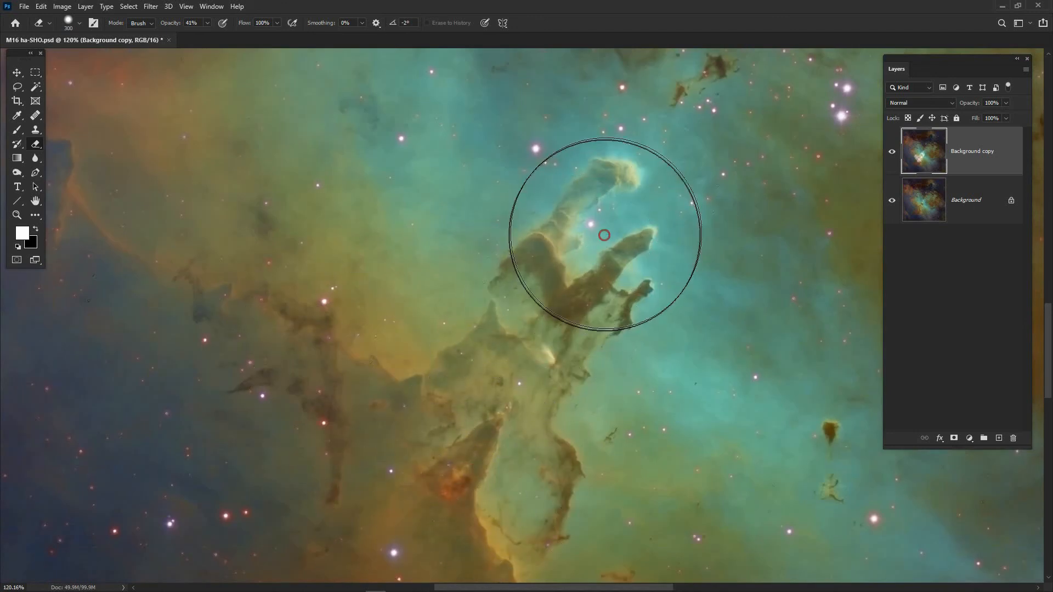
Erase the base of the pillars, the orange wisps below them and the small dark globules beside them on the Background copy layer.
{"action": "left_click_drag", "start_coordinate": [597, 494], "coordinate": [493, 288]}
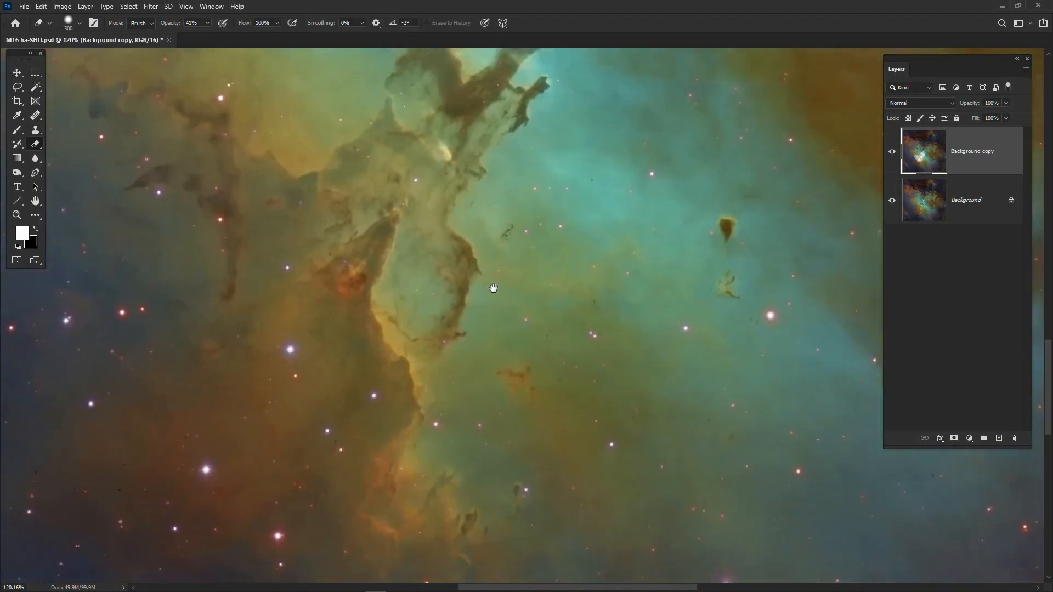
{"action": "left_click", "coordinate": [441, 489]}
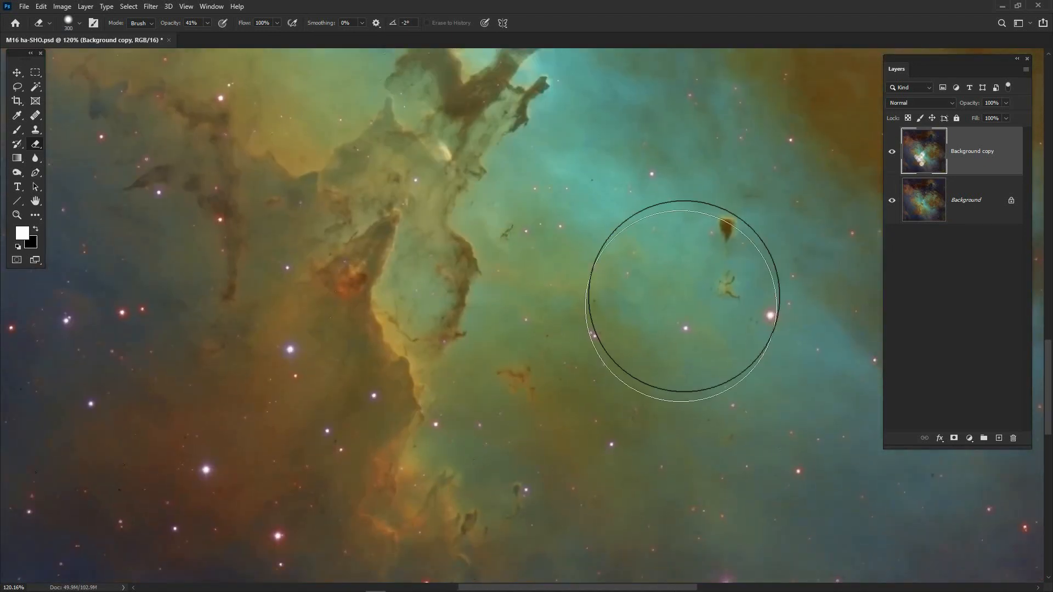
{"action": "left_click", "coordinate": [709, 265]}
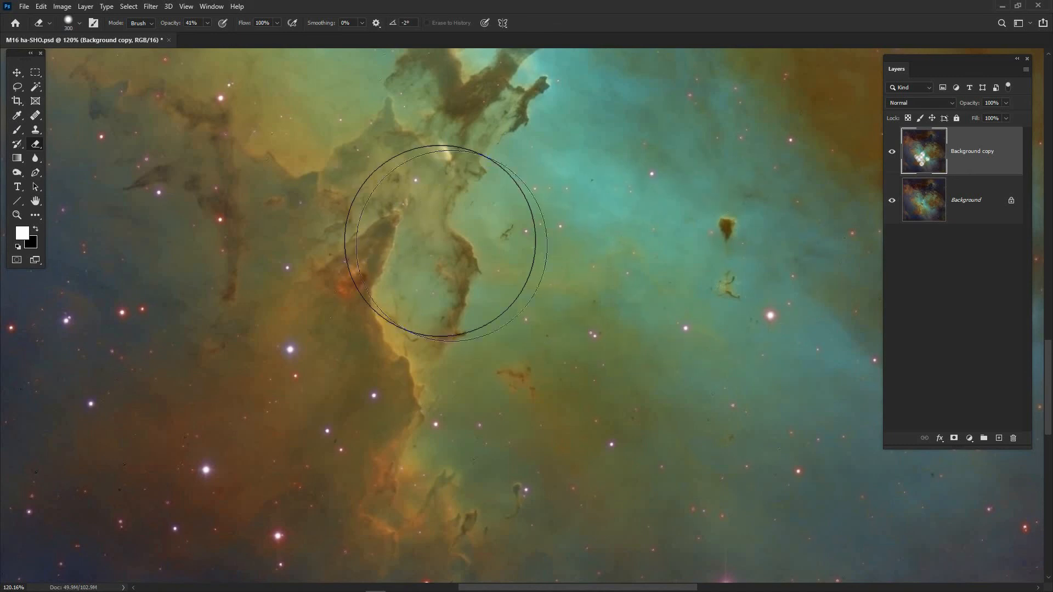
{"action": "left_click", "coordinate": [440, 241]}
Erase over the dark finger-shaped cloud and its bright rim at the nebula's upper left on the Background copy layer.
{"action": "mouse_move", "coordinate": [368, 168]}
{"action": "left_mouse_down"}
{"action": "mouse_move", "coordinate": [755, 586]}
{"action": "mouse_move", "coordinate": [754, 559]}
{"action": "left_mouse_up"}
{"action": "left_click_drag", "start_coordinate": [571, 404], "coordinate": [592, 531]}
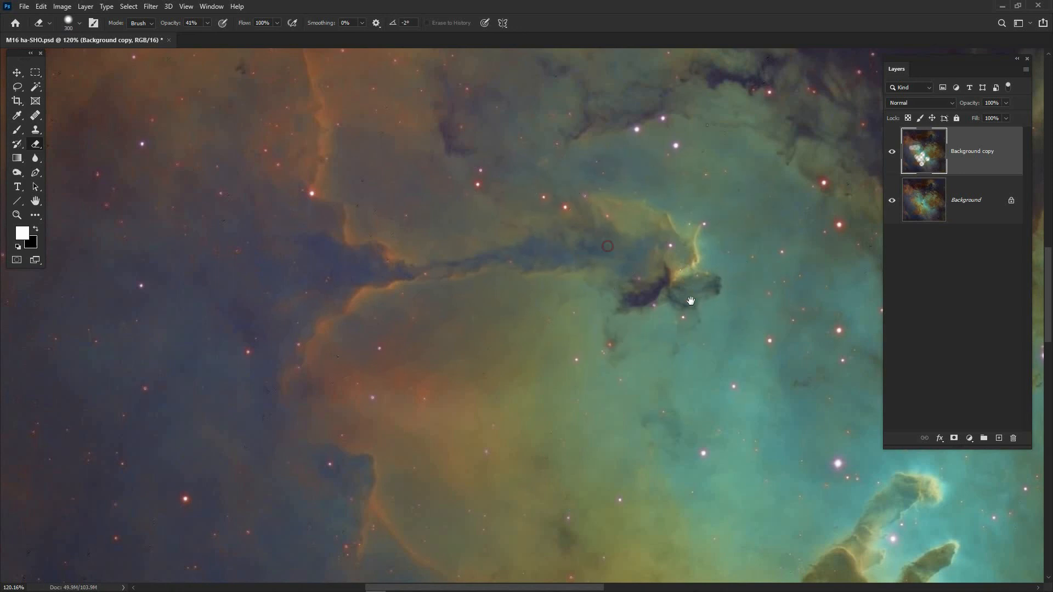
{"action": "mouse_move", "coordinate": [685, 299]}
{"action": "left_mouse_down"}
{"action": "mouse_move", "coordinate": [474, 483]}
{"action": "mouse_move", "coordinate": [451, 586]}
{"action": "left_mouse_up"}
{"action": "scroll", "coordinate": [587, 356], "scroll_direction": "down", "scroll_amount": 3}
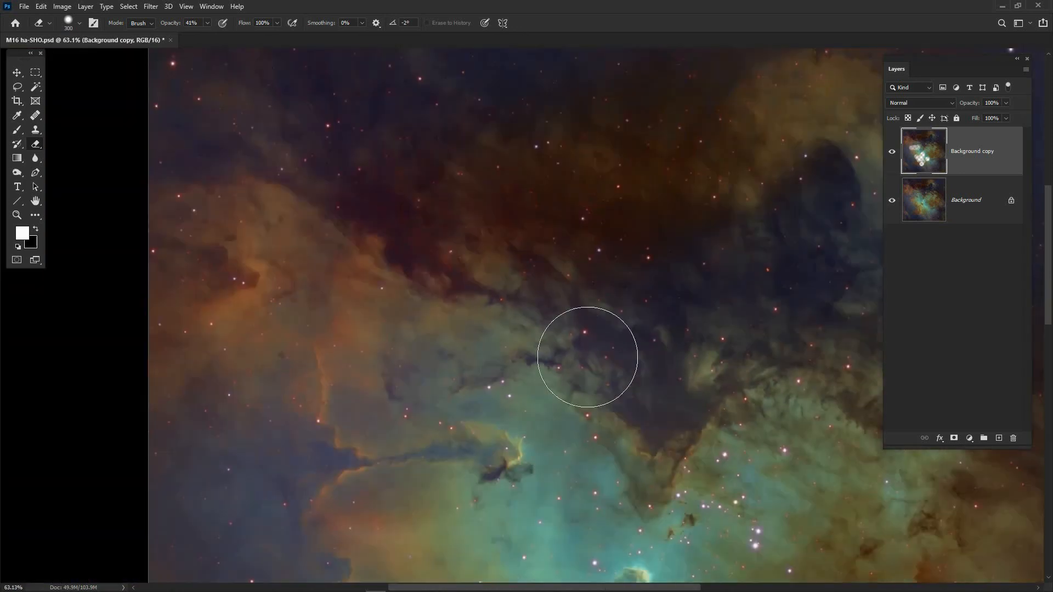
Erase over the textured cloud edge and the greenish clouds above and beside the star cluster on the Background copy layer.
{"action": "left_click_drag", "start_coordinate": [727, 336], "coordinate": [553, 322]}
{"action": "scroll", "coordinate": [552, 322], "scroll_direction": "up", "scroll_amount": 1}
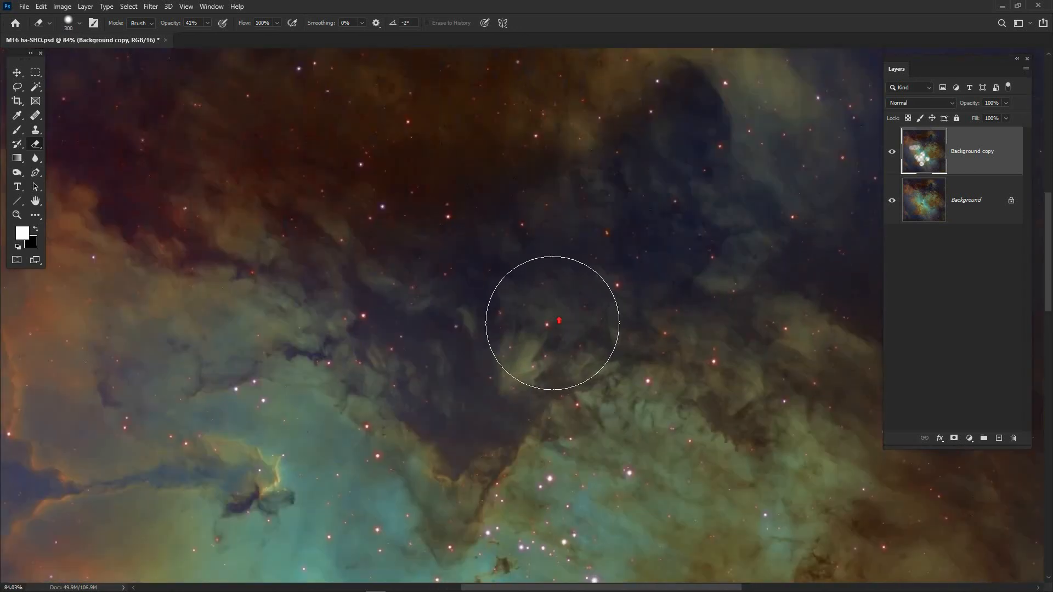
{"action": "mouse_move", "coordinate": [683, 427]}
{"action": "left_mouse_down"}
{"action": "mouse_move", "coordinate": [644, 333]}
{"action": "mouse_move", "coordinate": [582, 236]}
{"action": "left_mouse_up"}
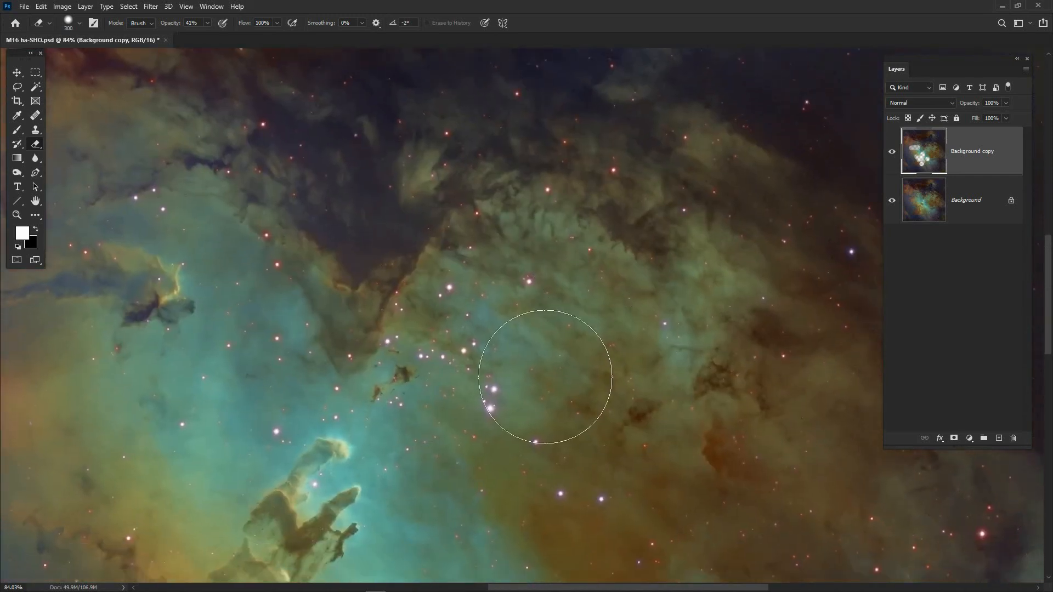
{"action": "left_click_drag", "start_coordinate": [513, 225], "coordinate": [566, 227]}
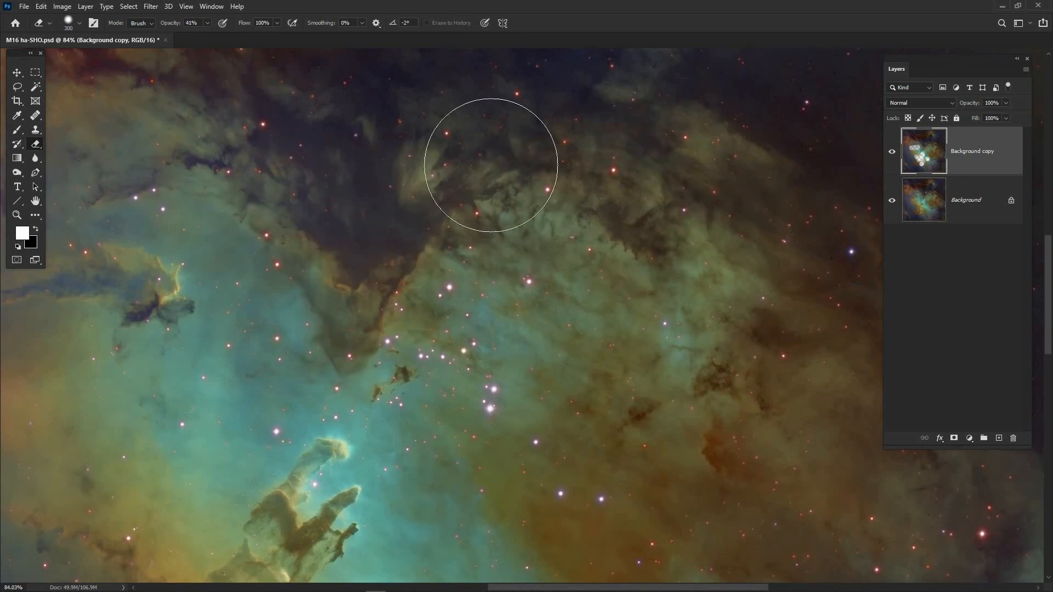
{"action": "left_click", "coordinate": [641, 317]}
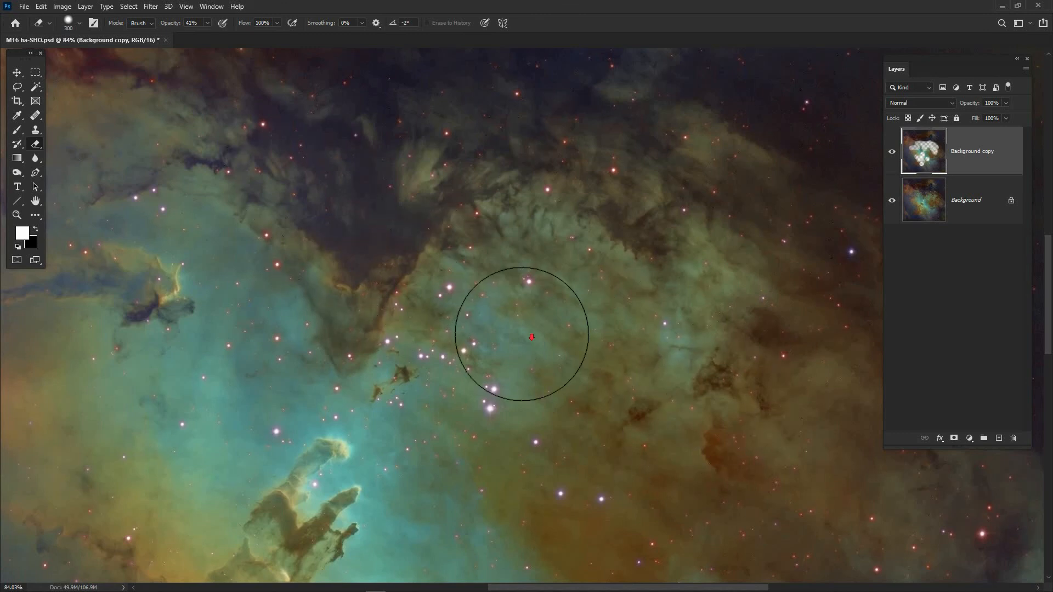
Merge the Background copy layer down into the Background layer.
{"action": "scroll", "coordinate": [510, 322], "scroll_direction": "down", "scroll_amount": 5}
{"action": "scroll", "coordinate": [506, 348], "scroll_direction": "up", "scroll_amount": 1}
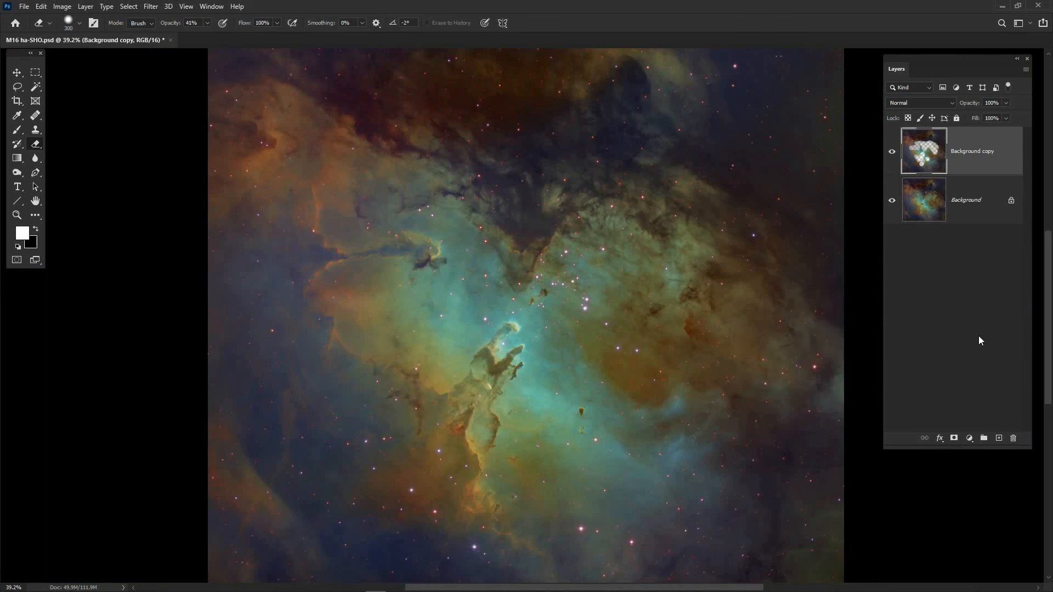
{"action": "key", "text": "ctrl+e"}
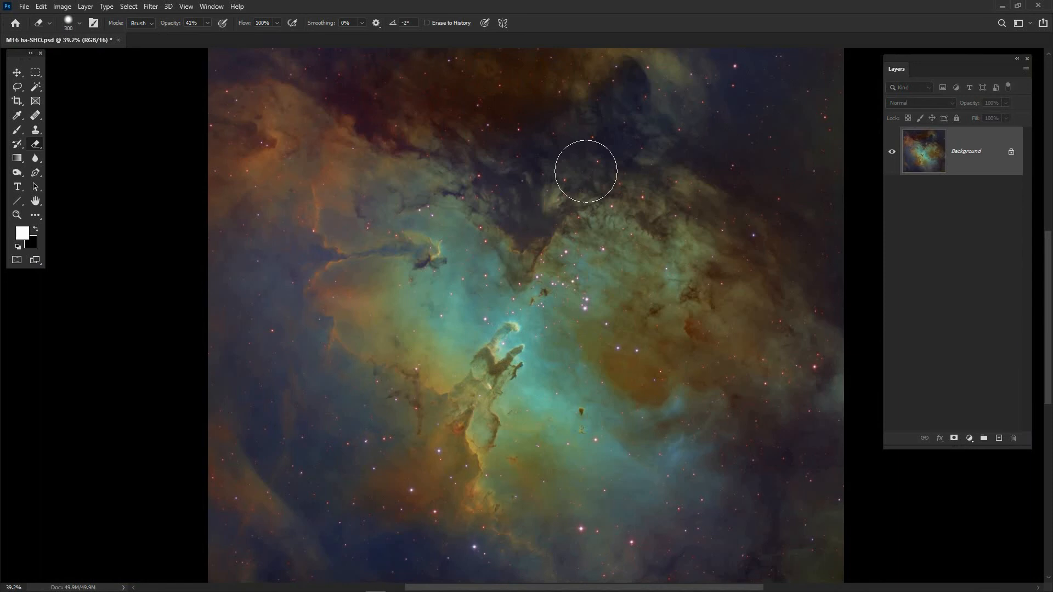
Examine the merged image for contrast and detail across the pillars, star cluster and surrounding clouds.
{"action": "scroll", "coordinate": [552, 282], "scroll_direction": "down", "scroll_amount": 1}
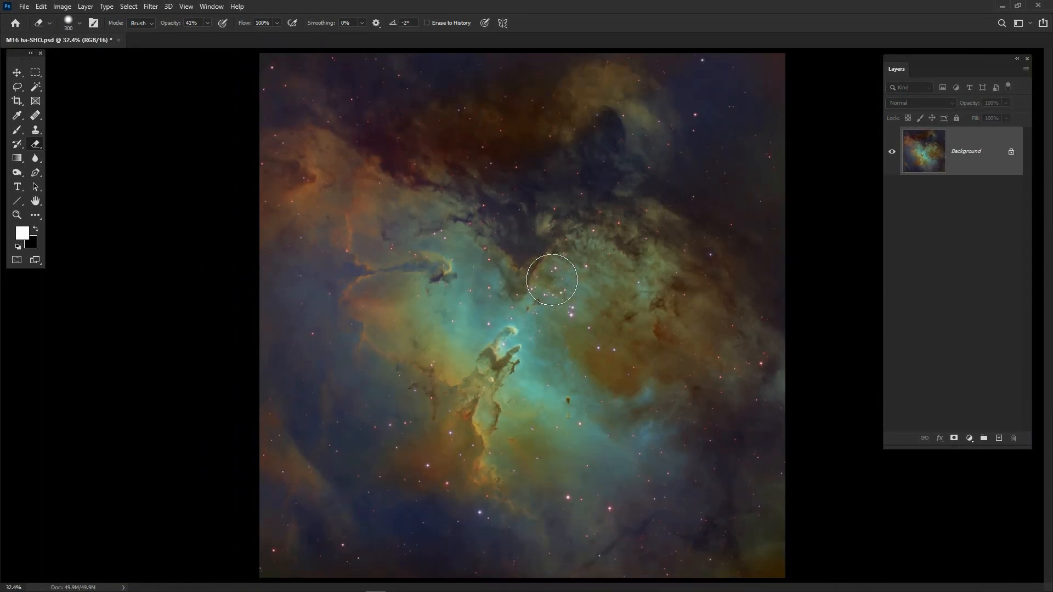
{"action": "scroll", "coordinate": [427, 335], "scroll_direction": "up", "scroll_amount": 2}
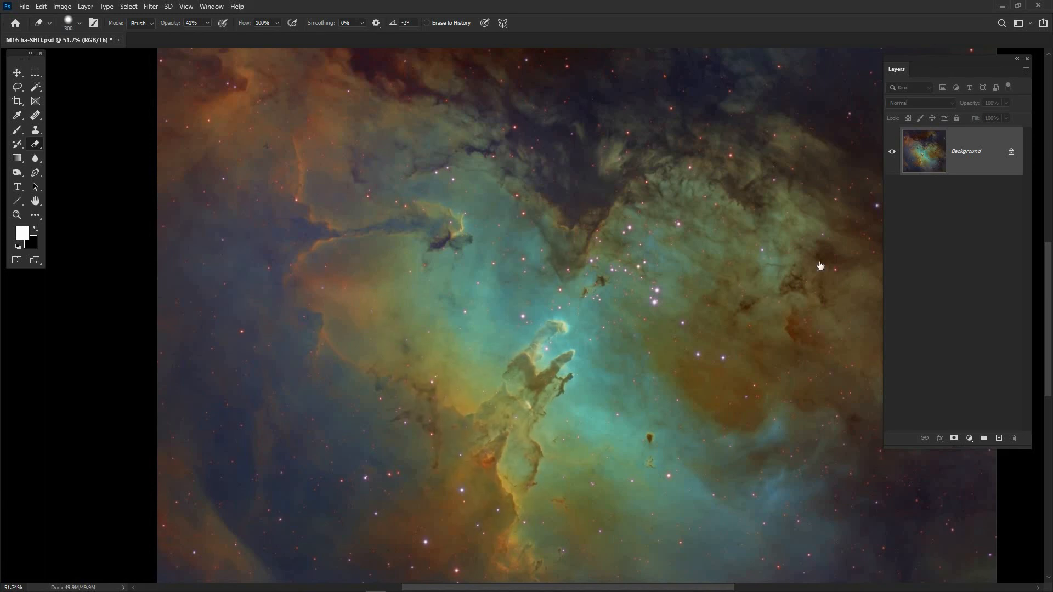
{"action": "scroll", "coordinate": [630, 345], "scroll_direction": "down", "scroll_amount": 2}
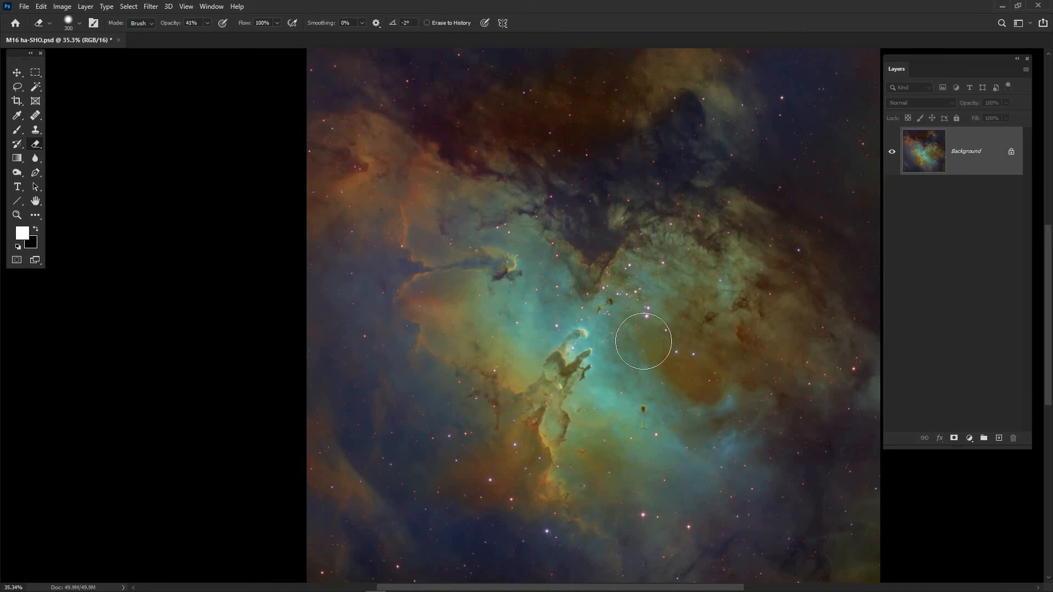
{"action": "scroll", "coordinate": [574, 288], "scroll_direction": "up", "scroll_amount": 2}
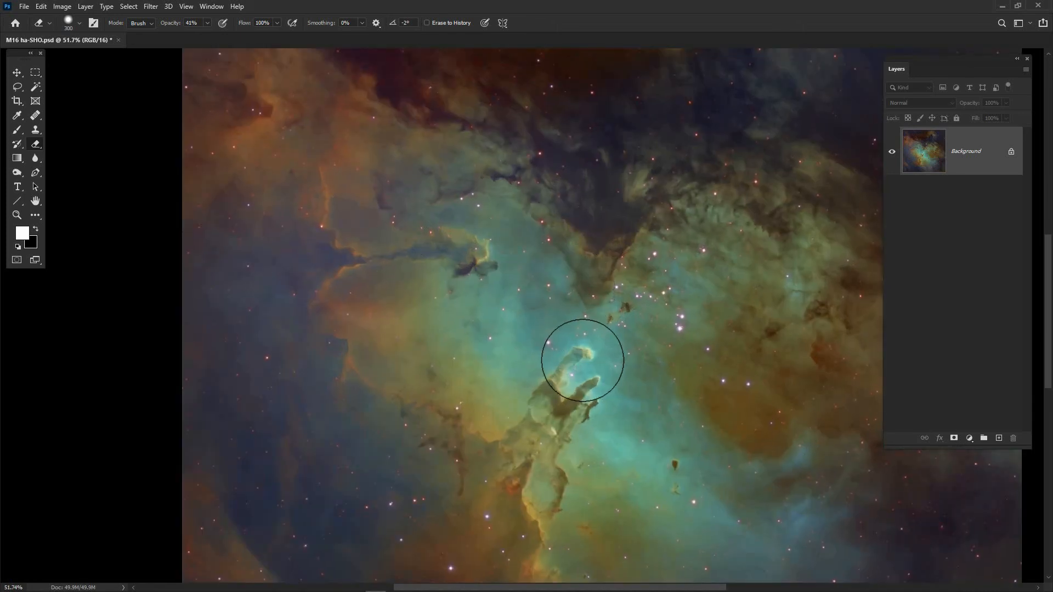
{"action": "scroll", "coordinate": [607, 336], "scroll_direction": "down", "scroll_amount": 2}
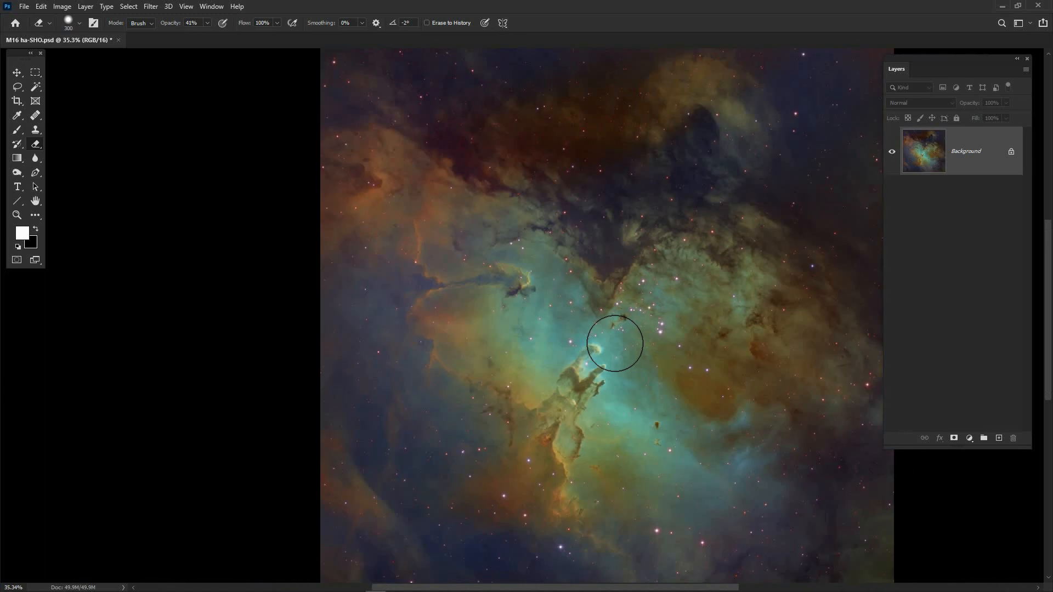
{"action": "scroll", "coordinate": [615, 343], "scroll_direction": "up", "scroll_amount": 1}
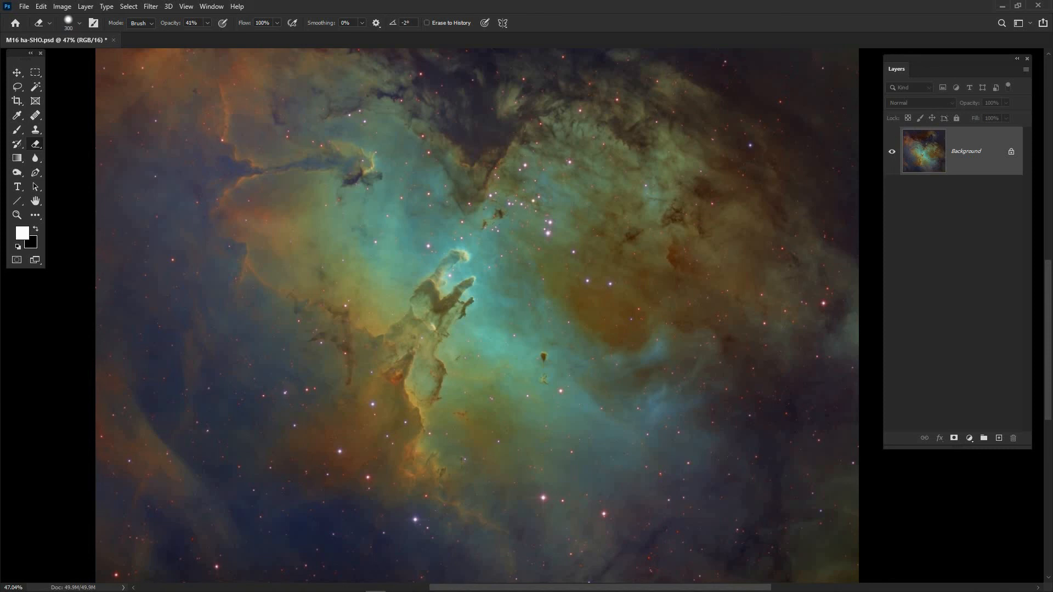
{"action": "key", "text": "ctrl+l"}
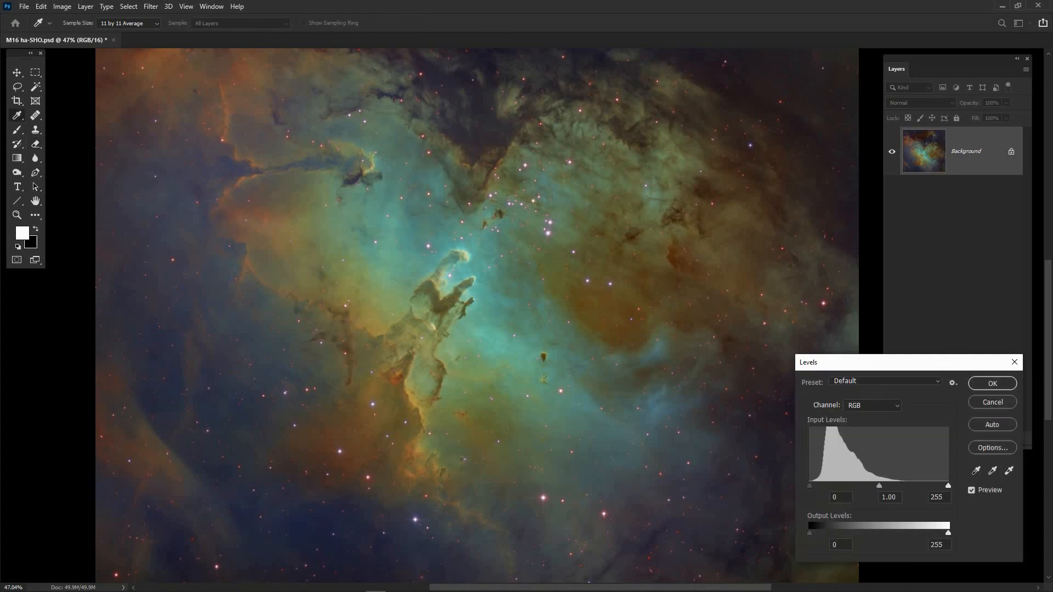
{"action": "left_click", "coordinate": [65, 8]}
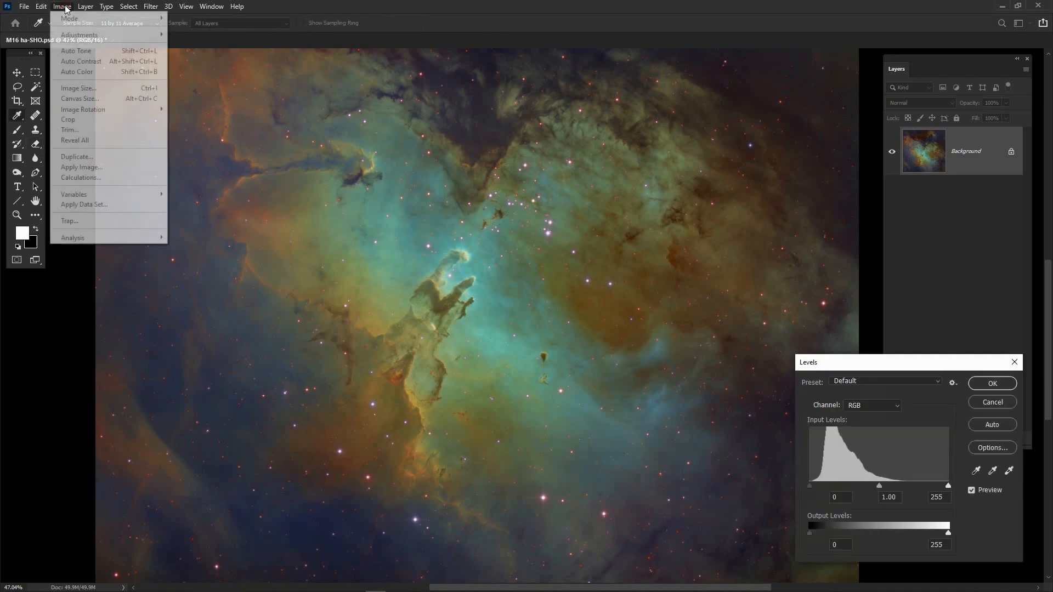
{"action": "left_click", "coordinate": [66, 7]}
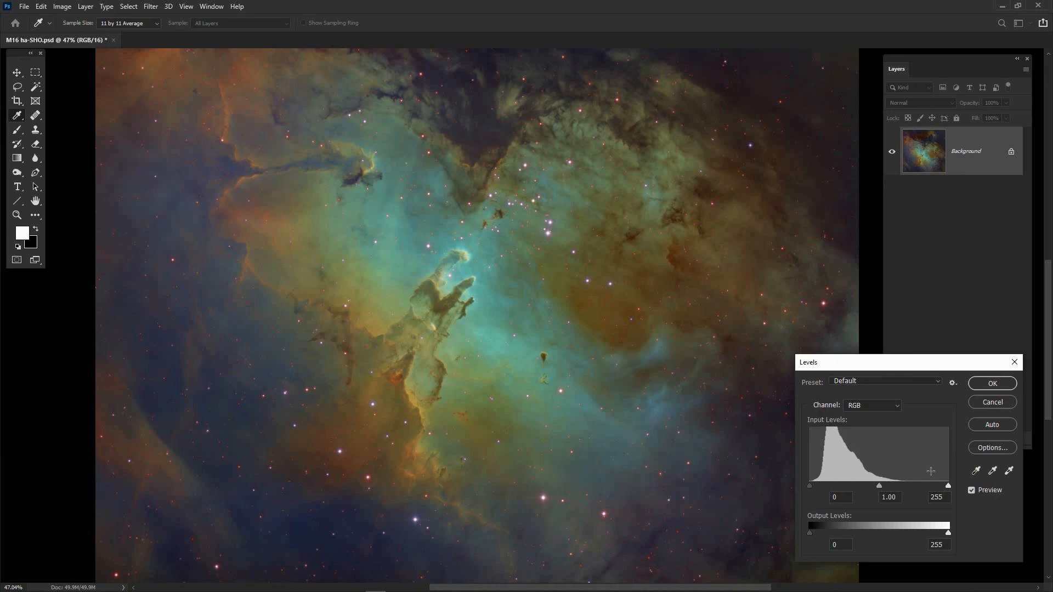
{"action": "key", "text": "e"}
{"action": "left_click", "coordinate": [995, 401]}
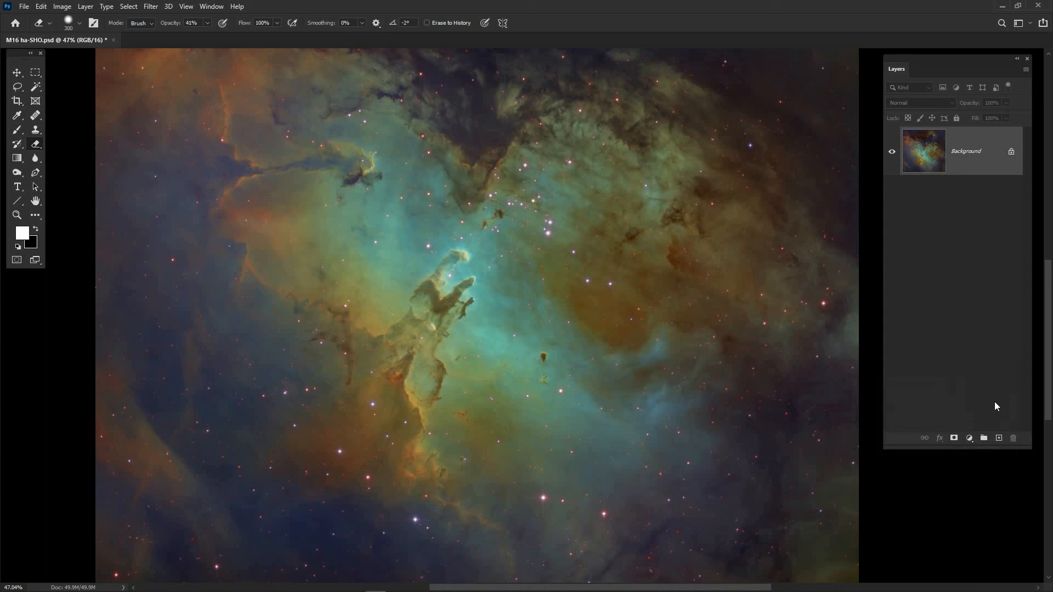
Start a Selective Color adjustment and set the Reds to Cyan -49%, Magenta +10% and Yellow -26%.
{"action": "scroll", "coordinate": [589, 367], "scroll_direction": "down", "scroll_amount": 2}
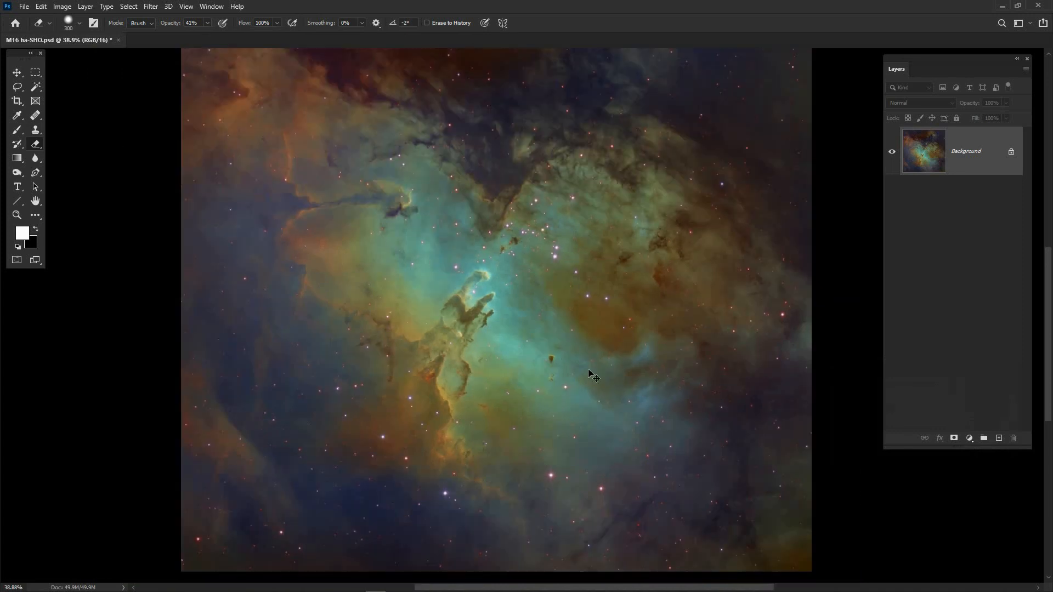
{"action": "key", "text": "ctrl+shift+s"}
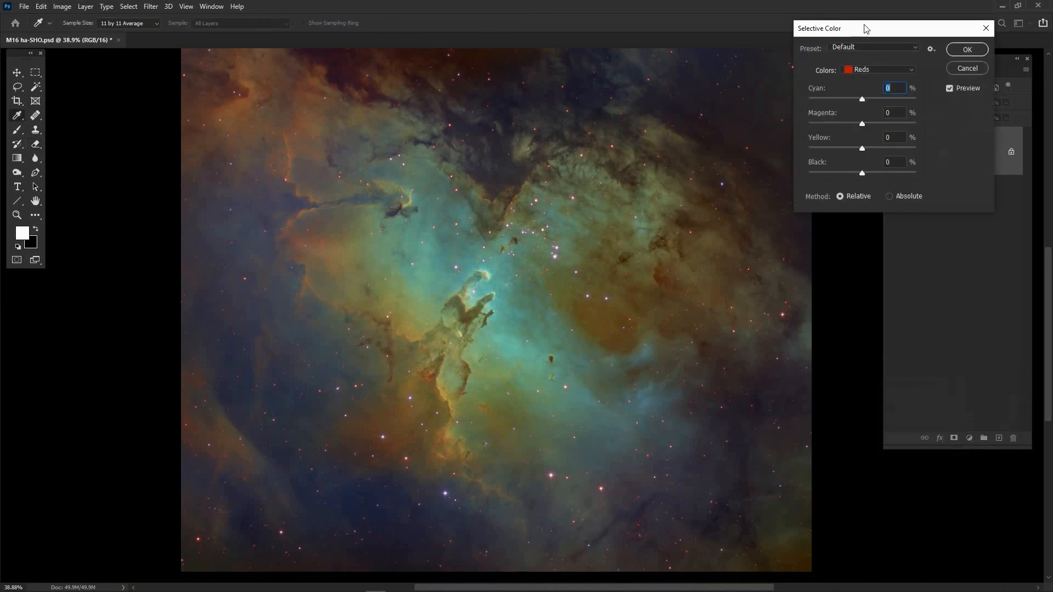
{"action": "left_click_drag", "start_coordinate": [866, 28], "coordinate": [894, 207]}
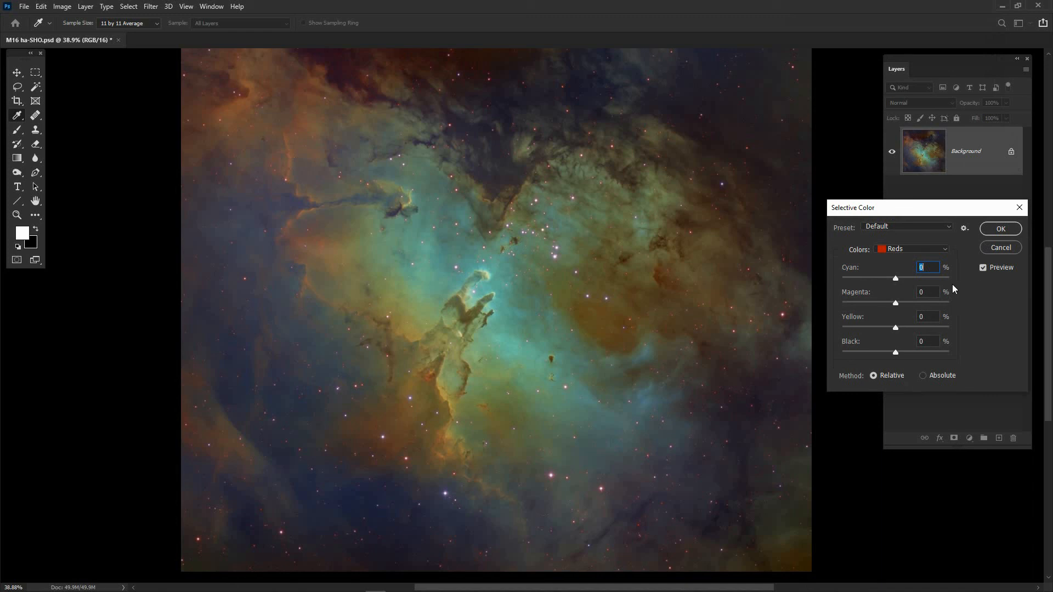
{"action": "left_click_drag", "start_coordinate": [900, 282], "coordinate": [882, 329]}
{"action": "left_click", "coordinate": [896, 303]}
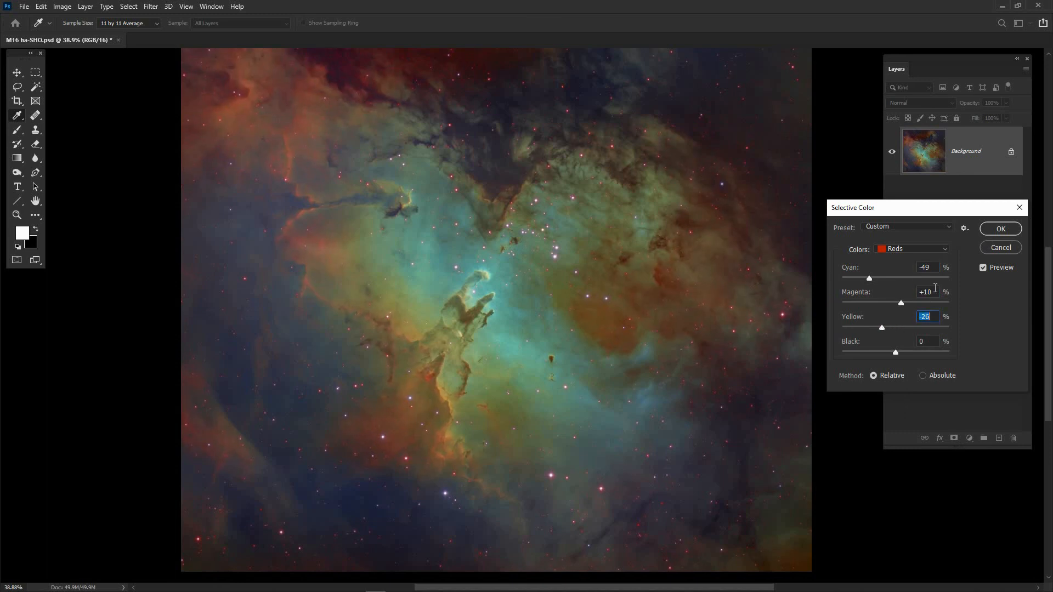
Adjust the Cyan, Magenta and Yellow amounts of the Yellows, and set the Greens' Cyan to -11%.
{"action": "left_click", "coordinate": [947, 250]}
{"action": "left_click", "coordinate": [925, 269]}
{"action": "left_click_drag", "start_coordinate": [897, 279], "coordinate": [897, 306]}
{"action": "left_click_drag", "start_coordinate": [892, 330], "coordinate": [889, 329]}
{"action": "left_click", "coordinate": [944, 250]}
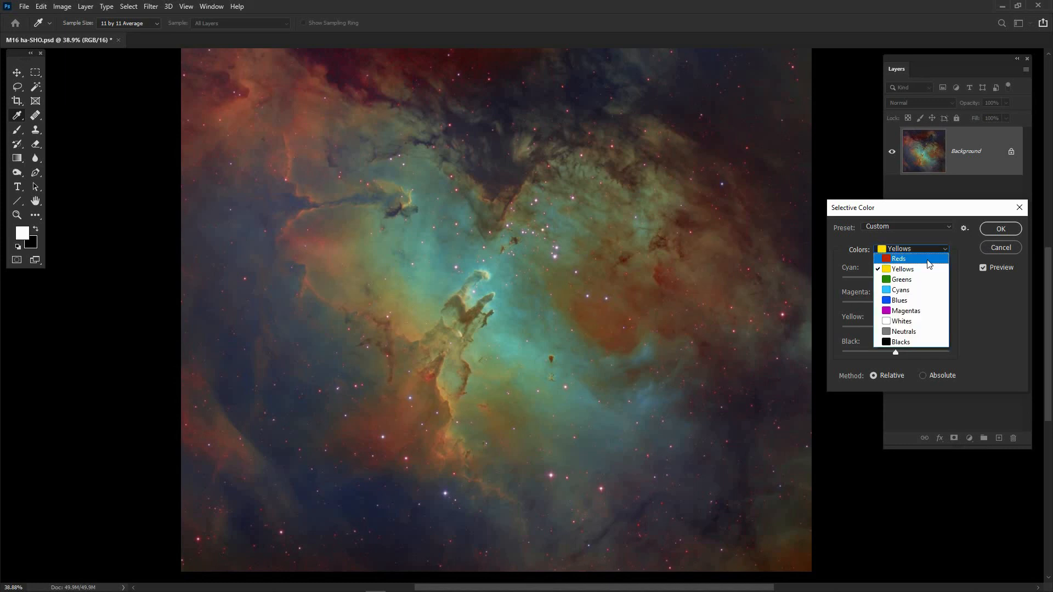
{"action": "left_click", "coordinate": [916, 281]}
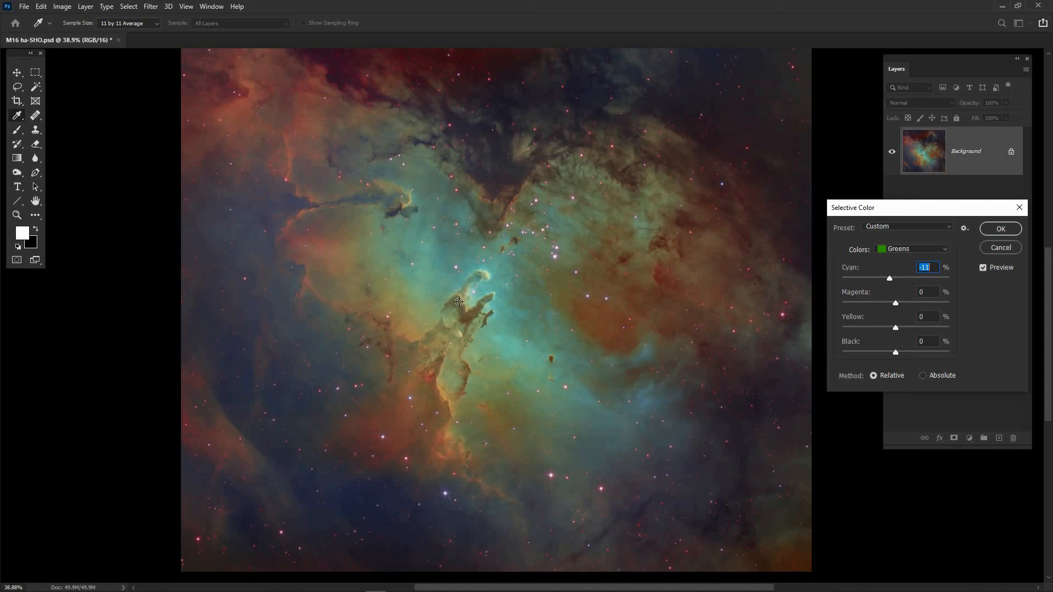
Set the Cyans to Cyan -26% and Magenta +55%, and slightly reduce their Yellow.
{"action": "left_click", "coordinate": [946, 249]}
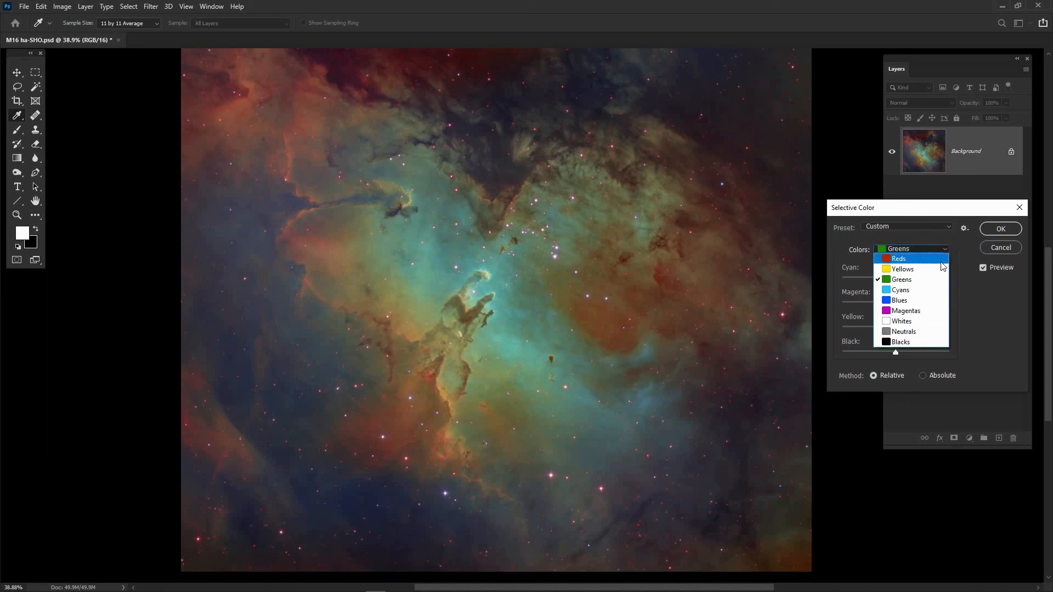
{"action": "left_click", "coordinate": [898, 281]}
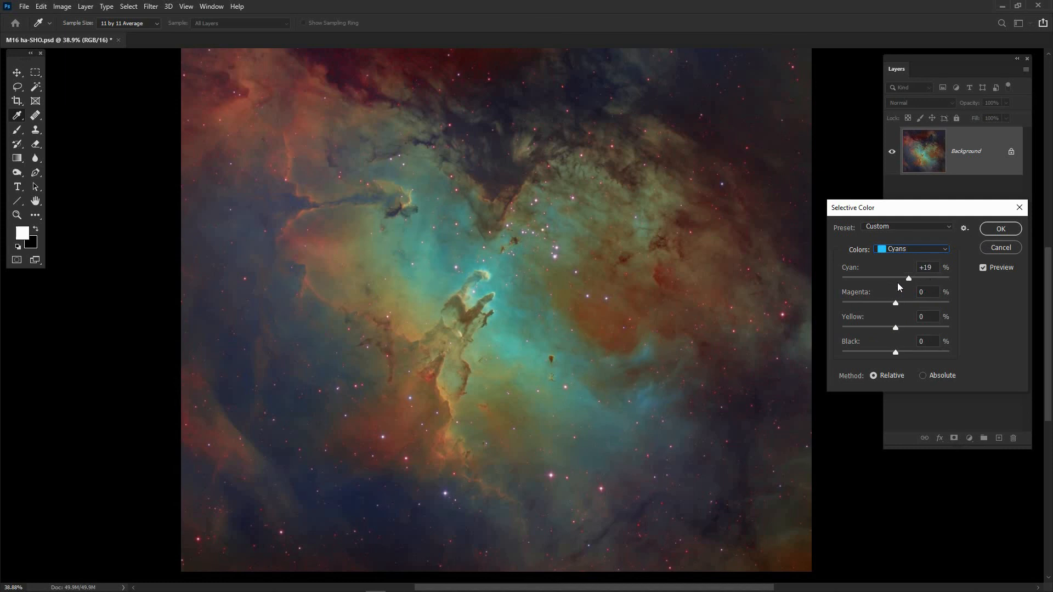
{"action": "left_click_drag", "start_coordinate": [884, 285], "coordinate": [880, 285]}
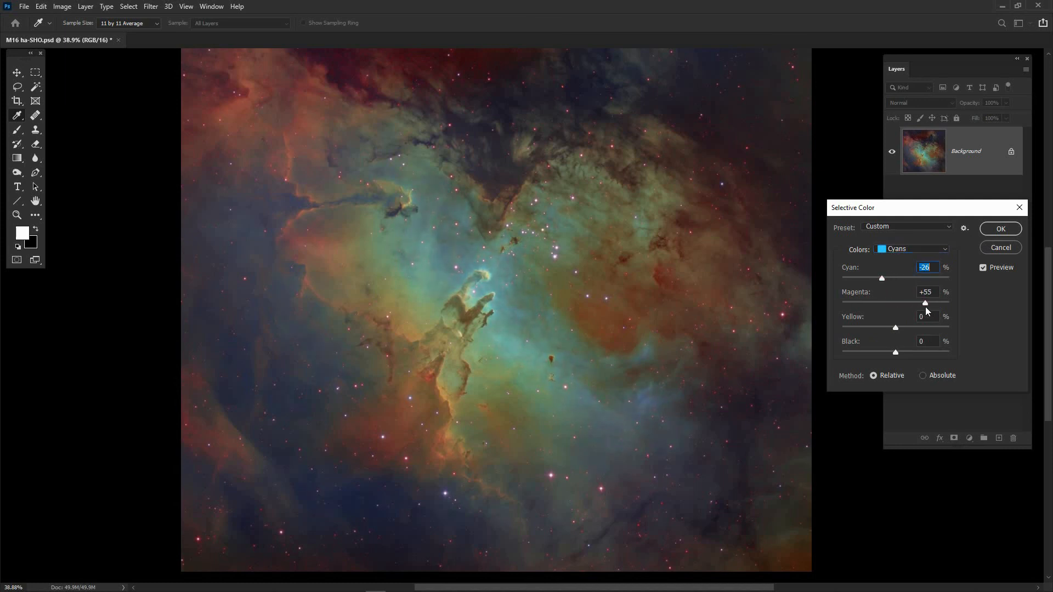
{"action": "left_click_drag", "start_coordinate": [925, 307], "coordinate": [931, 307]}
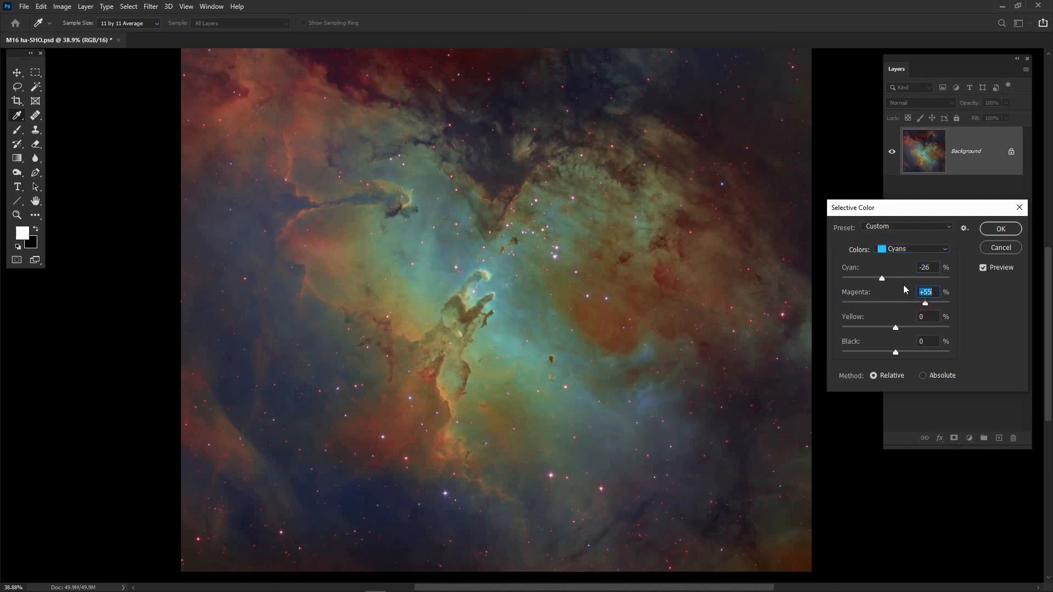
{"action": "left_click", "coordinate": [884, 329]}
Set the Blues' Cyan to +24% and apply the Selective Color adjustment.
{"action": "left_click", "coordinate": [941, 249]}
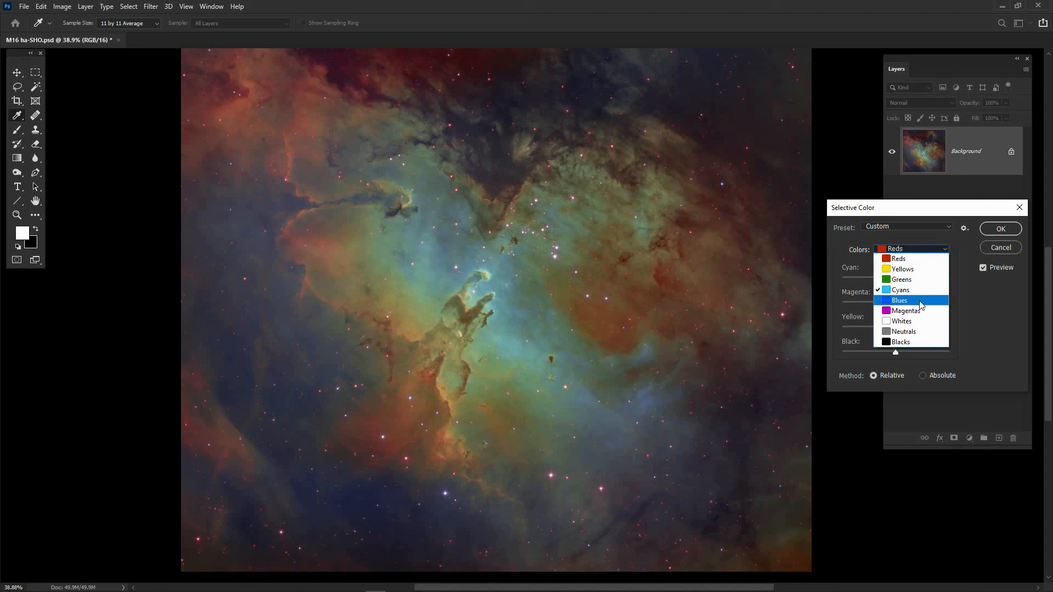
{"action": "left_click", "coordinate": [919, 300]}
{"action": "mouse_move", "coordinate": [895, 280]}
{"action": "left_mouse_down"}
{"action": "mouse_move", "coordinate": [882, 281]}
{"action": "mouse_move", "coordinate": [923, 285]}
{"action": "mouse_move", "coordinate": [910, 289]}
{"action": "left_mouse_up"}
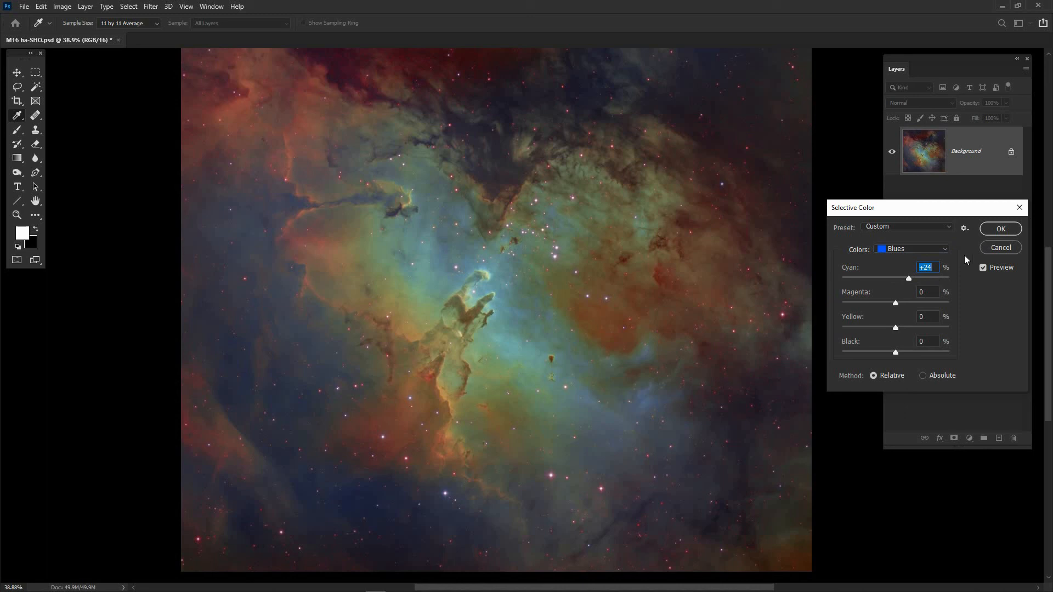
{"action": "left_click", "coordinate": [999, 230]}
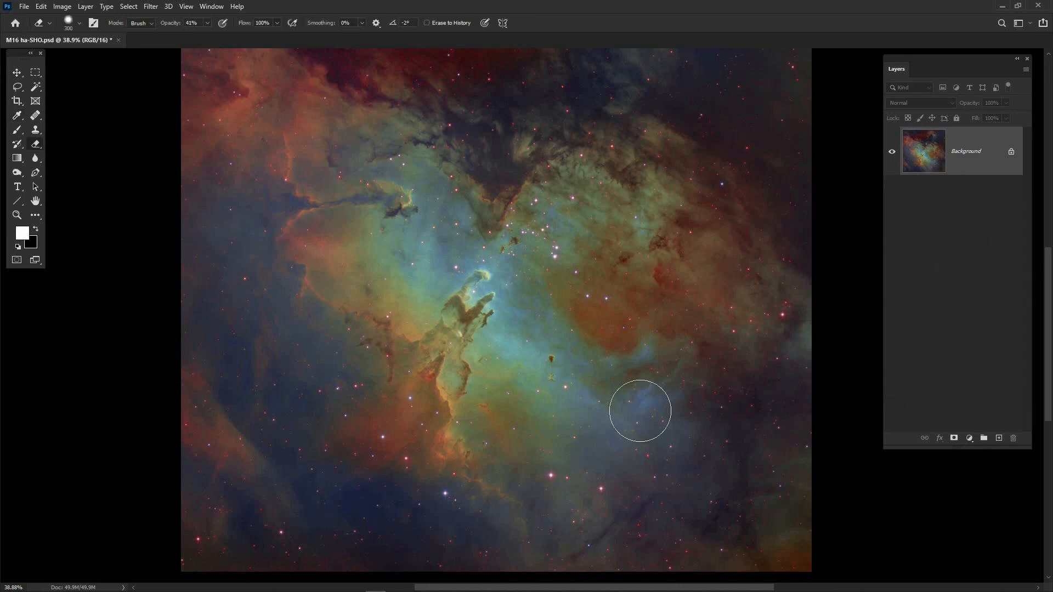